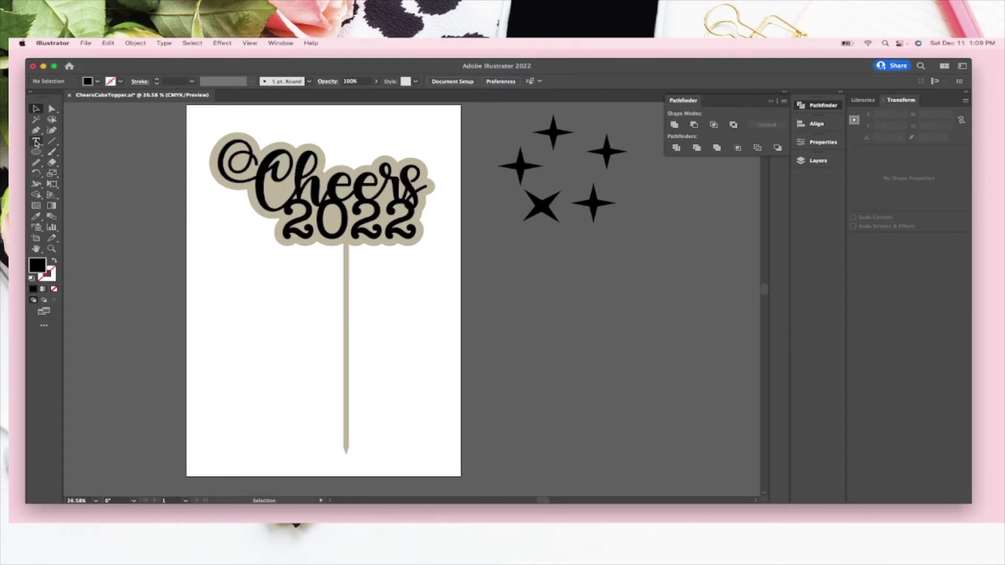
# Step: Add a line of placeholder point text below the stars beside the artboard and enlarge it to about 10.3 in wide
pyautogui.click(36, 142)
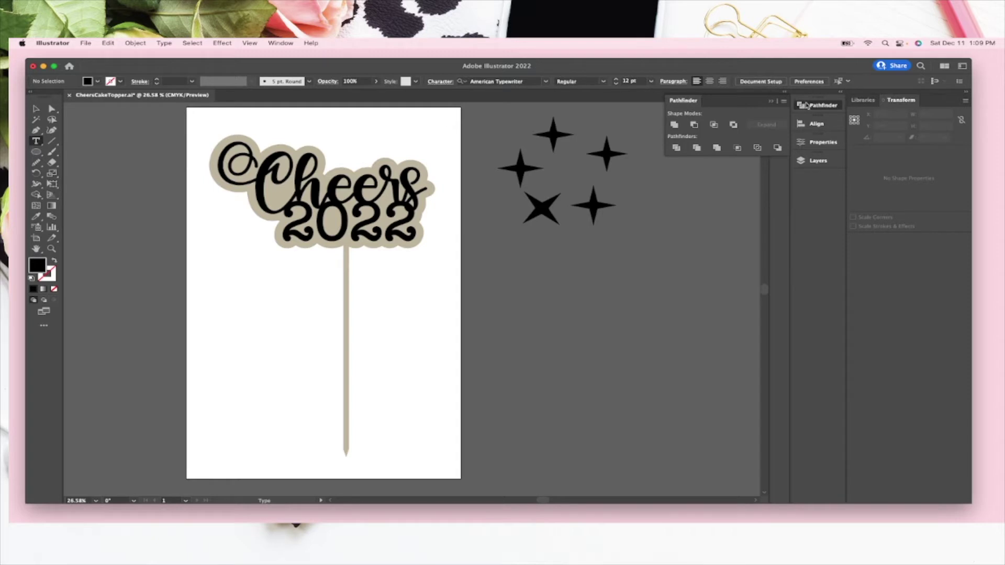
pyautogui.click(771, 103)
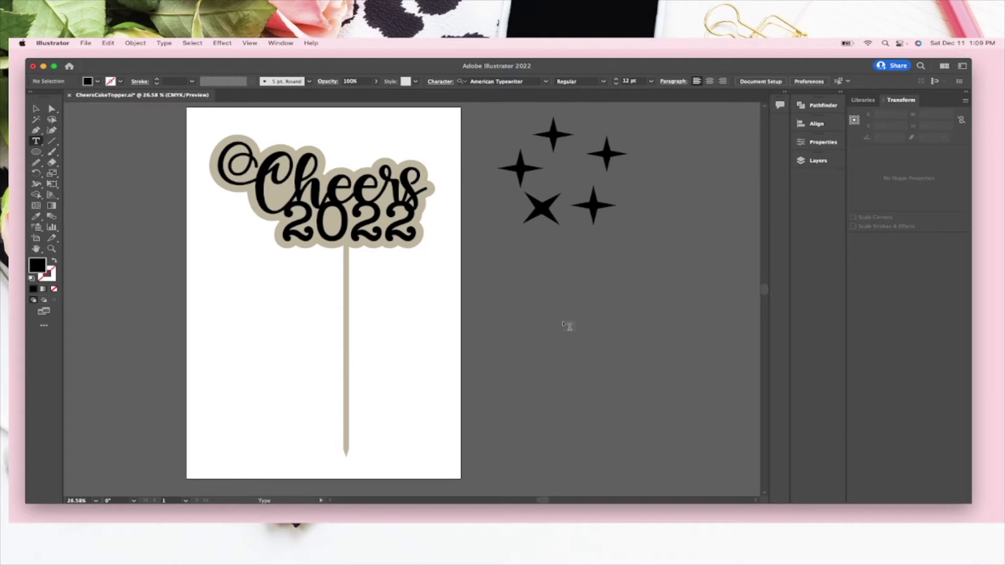
pyautogui.click(365, 219)
pyautogui.click(539, 311)
pyautogui.click(33, 109)
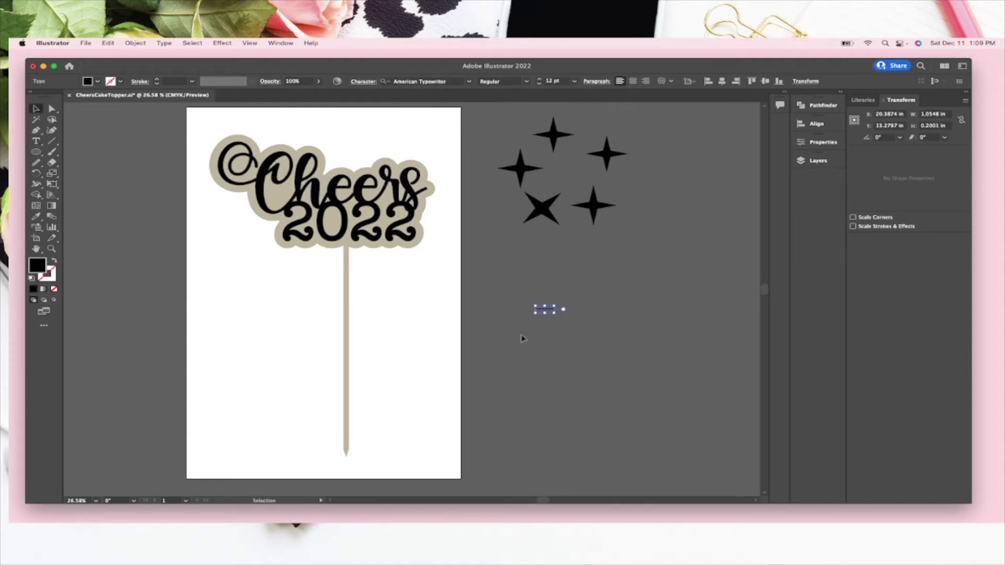
pyautogui.moveTo(555, 312); pyautogui.dragTo(714, 338)
pyautogui.moveTo(599, 325); pyautogui.dragTo(560, 322)
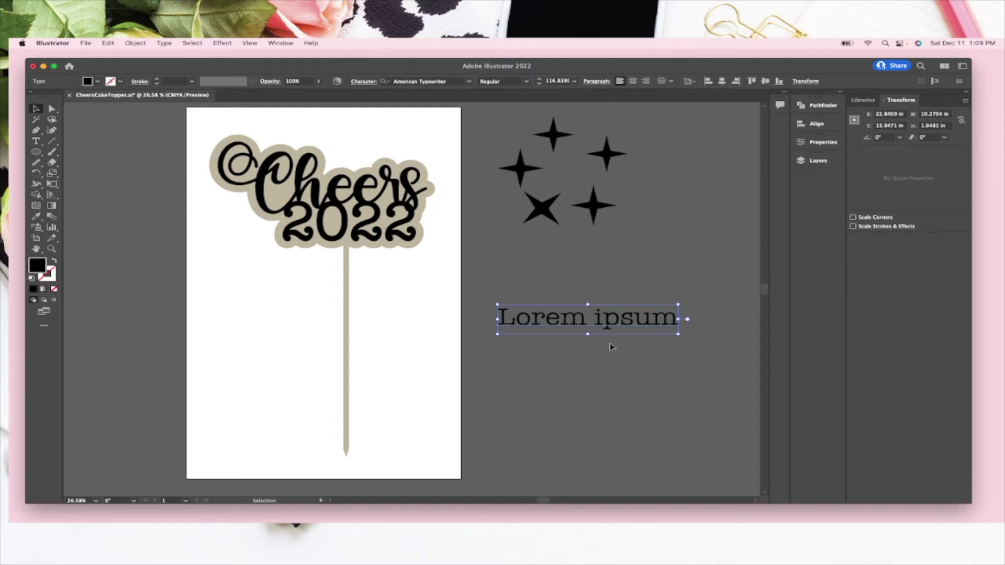
# Step: Replace the placeholder text with "Cheers"
pyautogui.doubleClick(579, 323)
pyautogui.press('super+a')
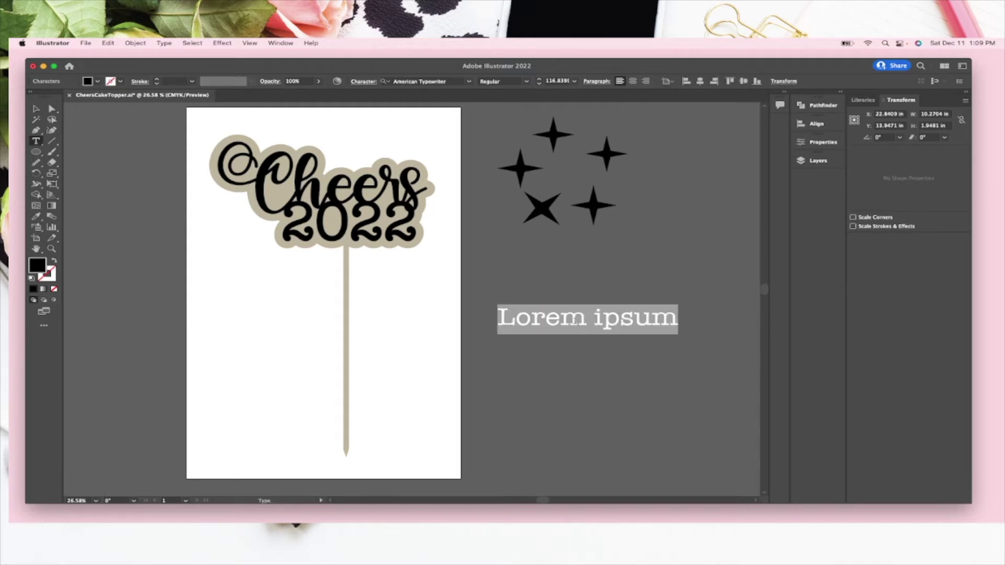
pyautogui.write('cheers')
pyautogui.press('BackSpace')
pyautogui.press('BackSpace')
pyautogui.press('BackSpace')
pyautogui.press('BackSpace')
pyautogui.press('BackSpace')
pyautogui.press('BackSpace')
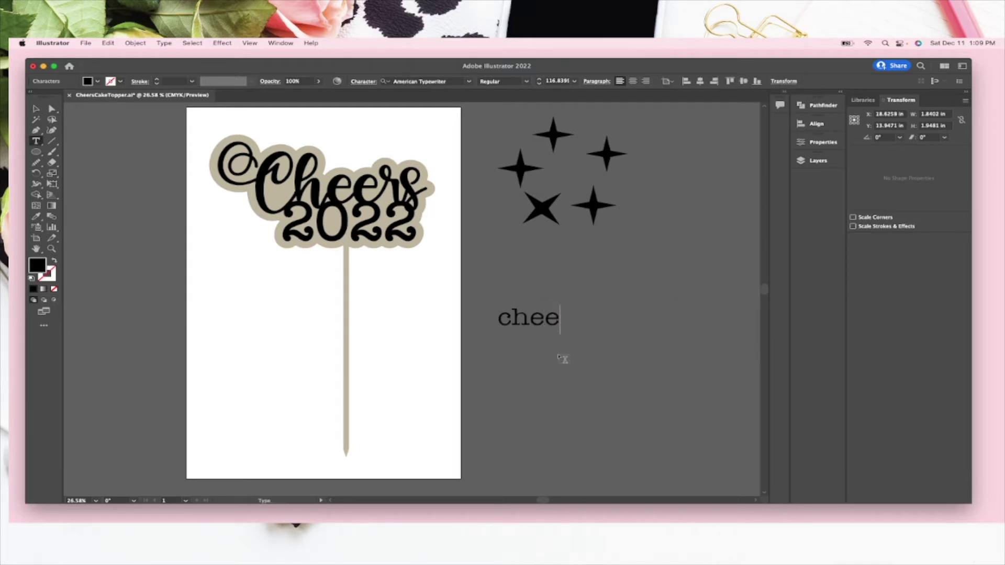
pyautogui.write('Cheers')
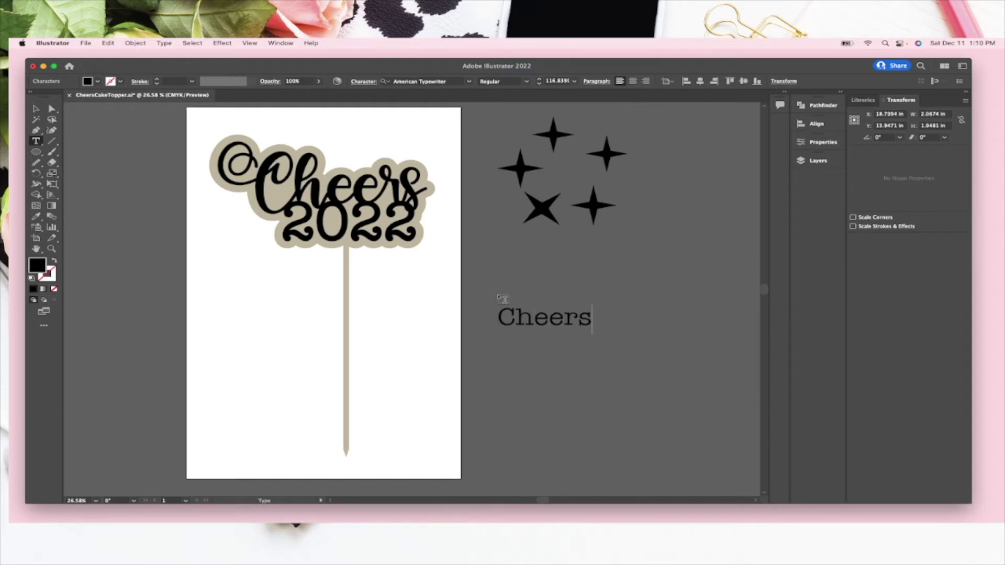
pyautogui.press('Escape')
# Step: Add a second text reading "2022" below Cheers, scaled up to about 72 pt
pyautogui.click(36, 142)
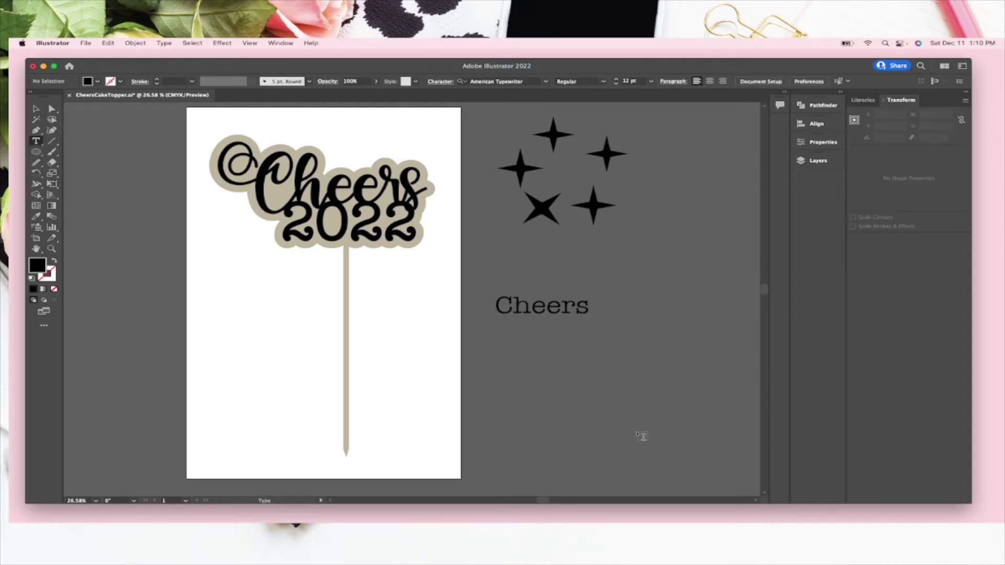
pyautogui.click(519, 343)
pyautogui.click(36, 109)
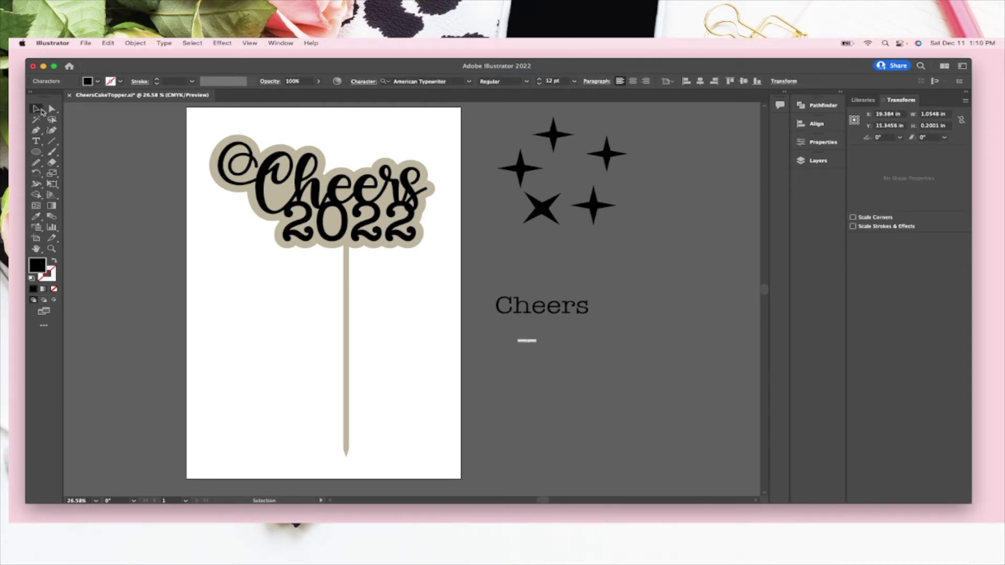
pyautogui.moveTo(539, 344); pyautogui.dragTo(596, 349)
pyautogui.doubleClick(596, 349)
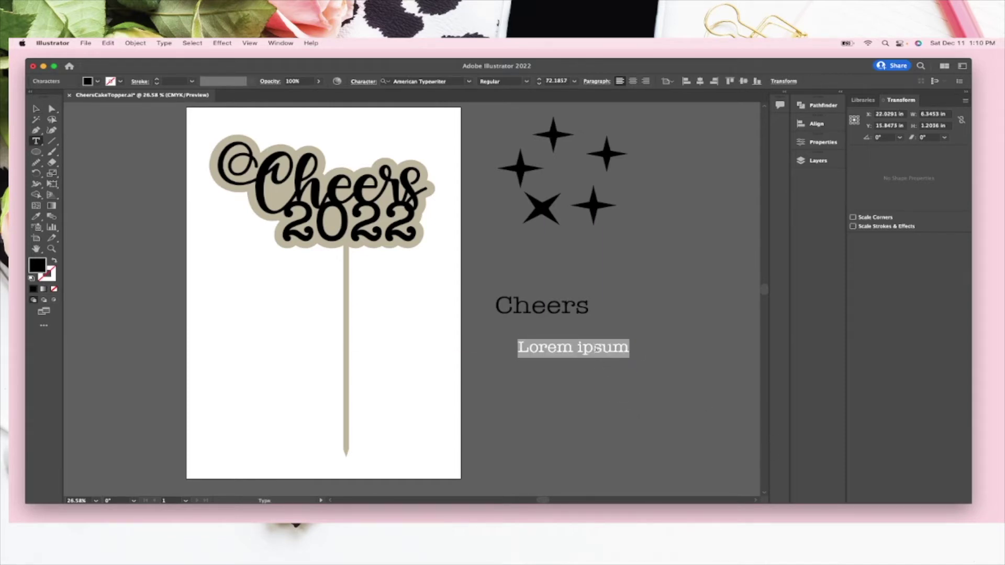
pyautogui.write('2022')
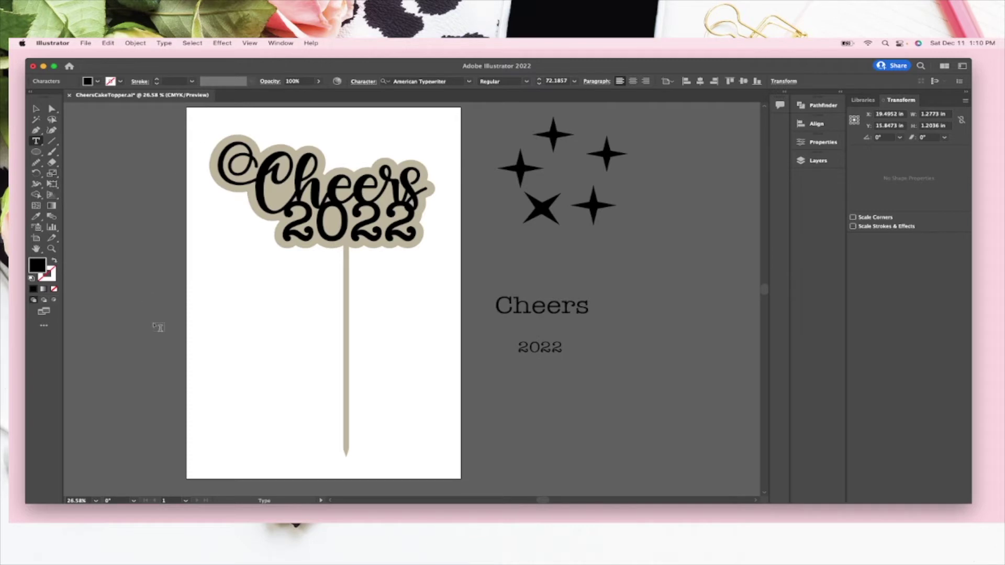
# Step: Move the new Cheers text close above 2022 and set its font to belladeya
pyautogui.click(469, 81)
pyautogui.click(666, 141)
pyautogui.click(36, 109)
pyautogui.moveTo(581, 306); pyautogui.dragTo(569, 319)
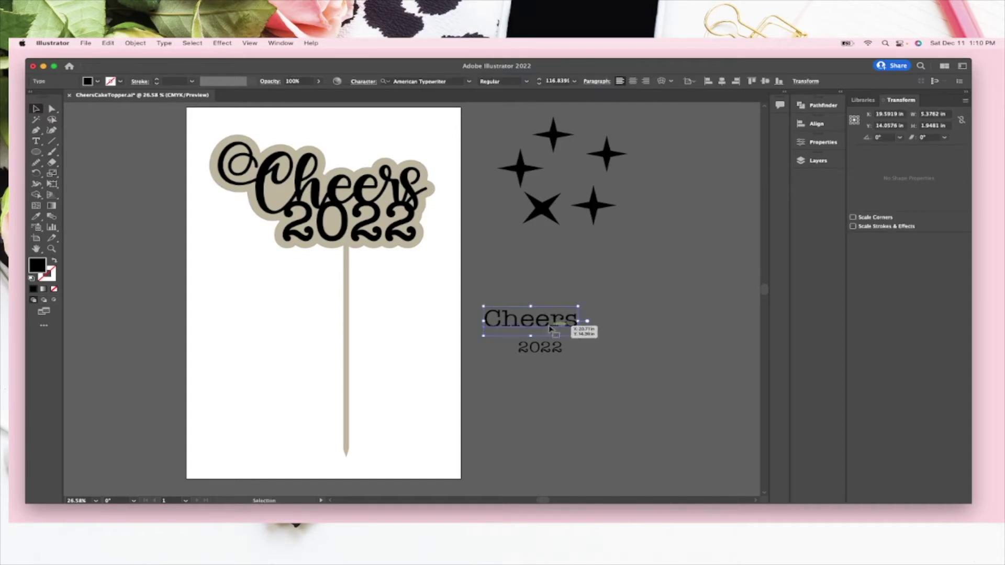
pyautogui.rightClick(550, 310)
pyautogui.click(529, 306)
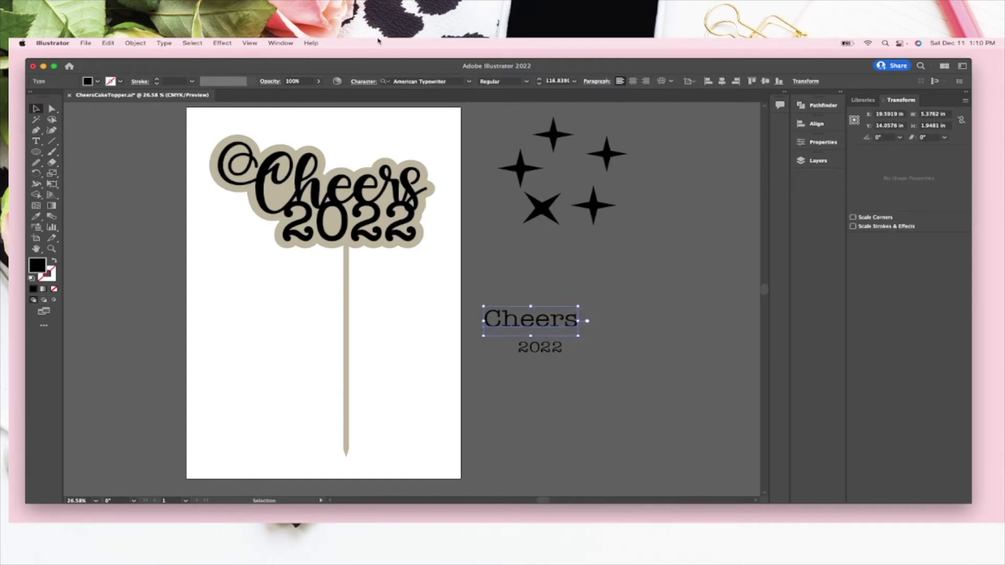
pyautogui.click(467, 81)
pyautogui.scroll(-5, 541, 329)
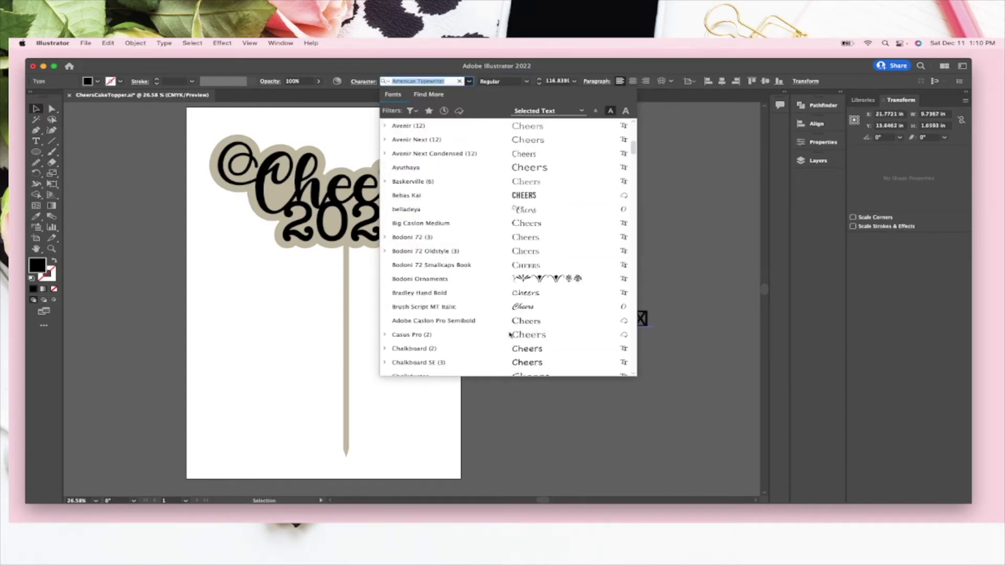
pyautogui.click(445, 225)
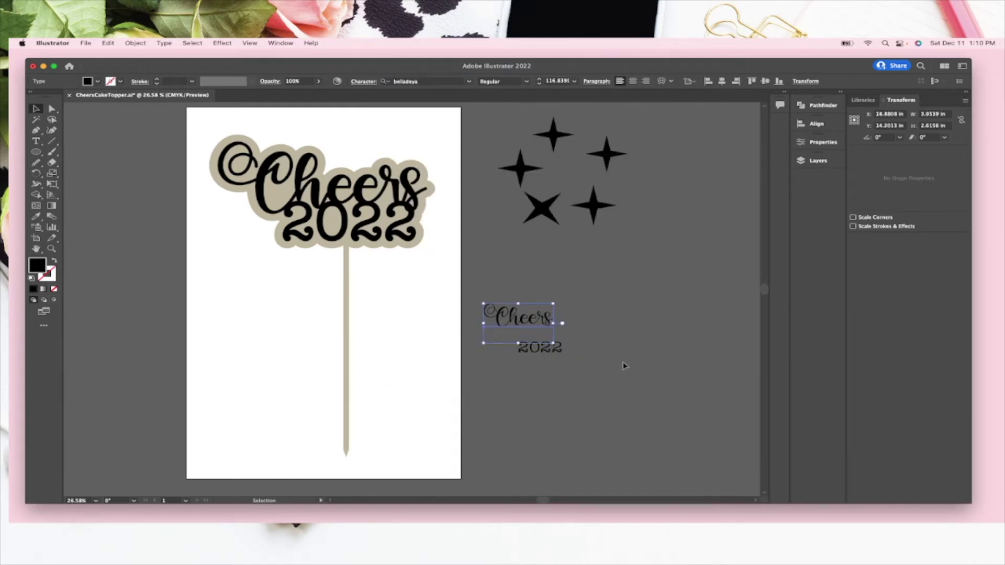
# Step: Enlarge Cheers and 2022 into a tight stacked layout, with 2022 at about 181 pt, and convert both texts to outlines
pyautogui.moveTo(554, 323); pyautogui.dragTo(602, 311)
pyautogui.moveTo(556, 349); pyautogui.dragTo(620, 329)
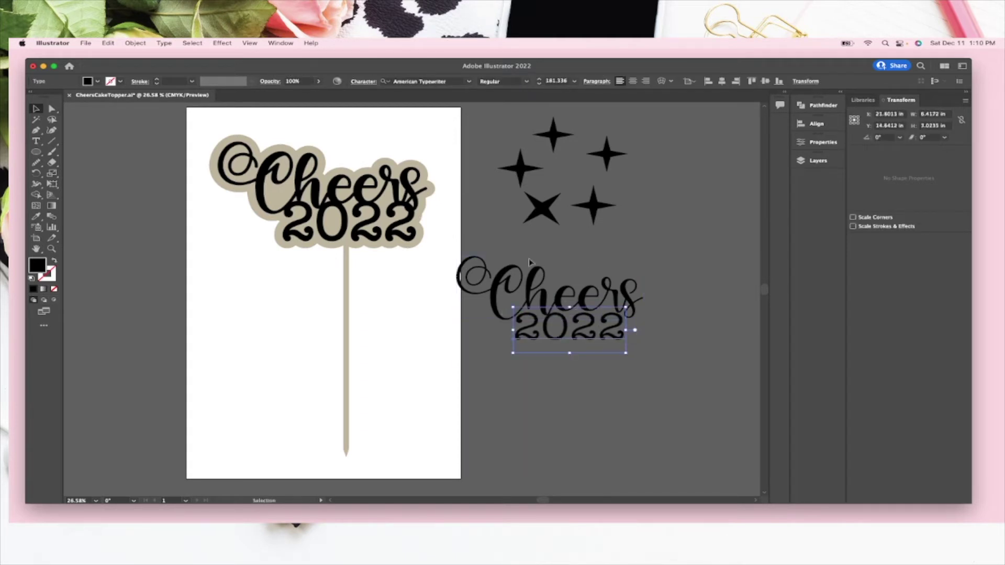
pyautogui.keyDown('shift'); pyautogui.click(535, 286); pyautogui.keyUp('shift')
pyautogui.rightClick(580, 306)
pyautogui.click(638, 389)
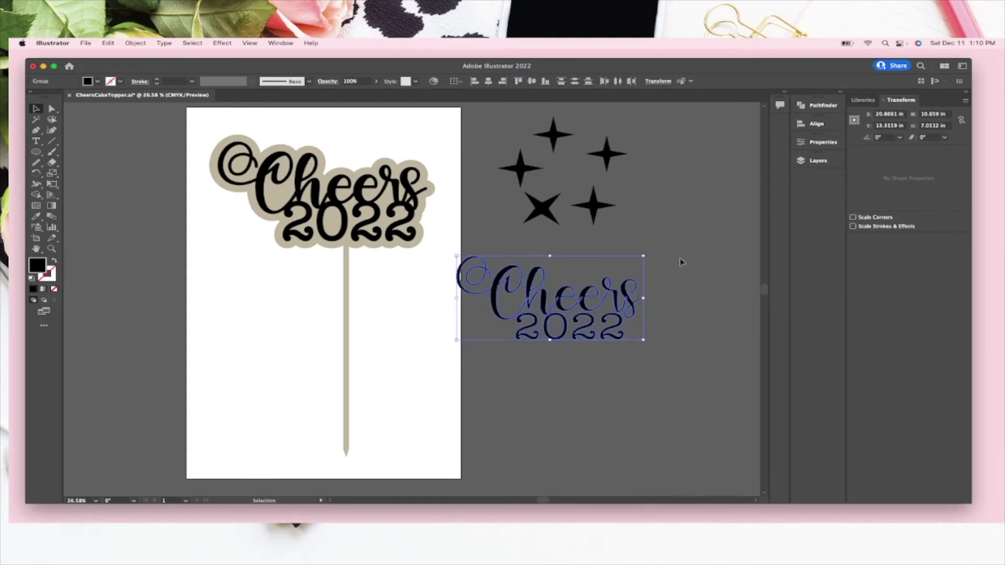
pyautogui.click(680, 262)
# Step: Unite the outlined letters of Cheers into one shape, and the digits of 2022 into another
pyautogui.click(566, 298)
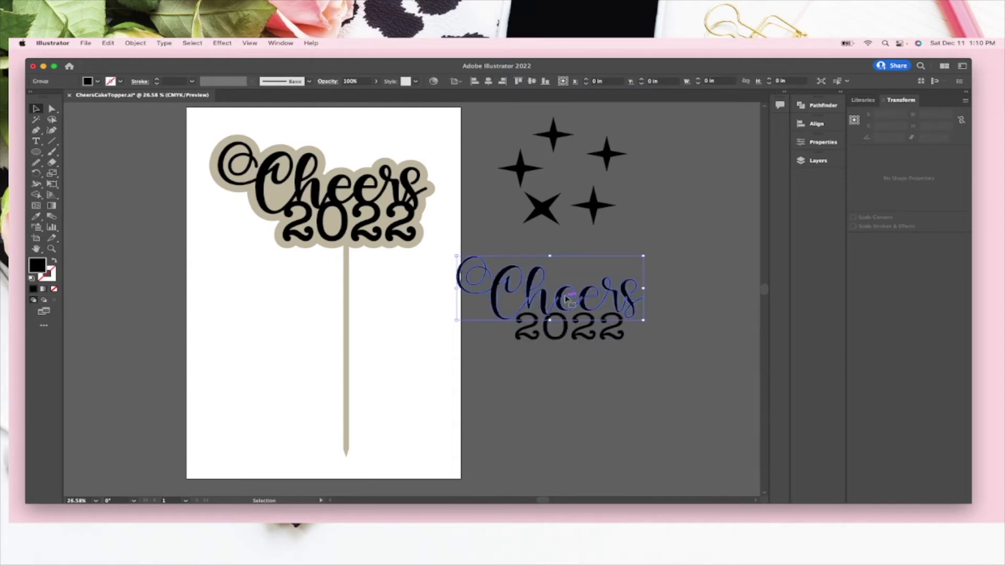
pyautogui.click(828, 105)
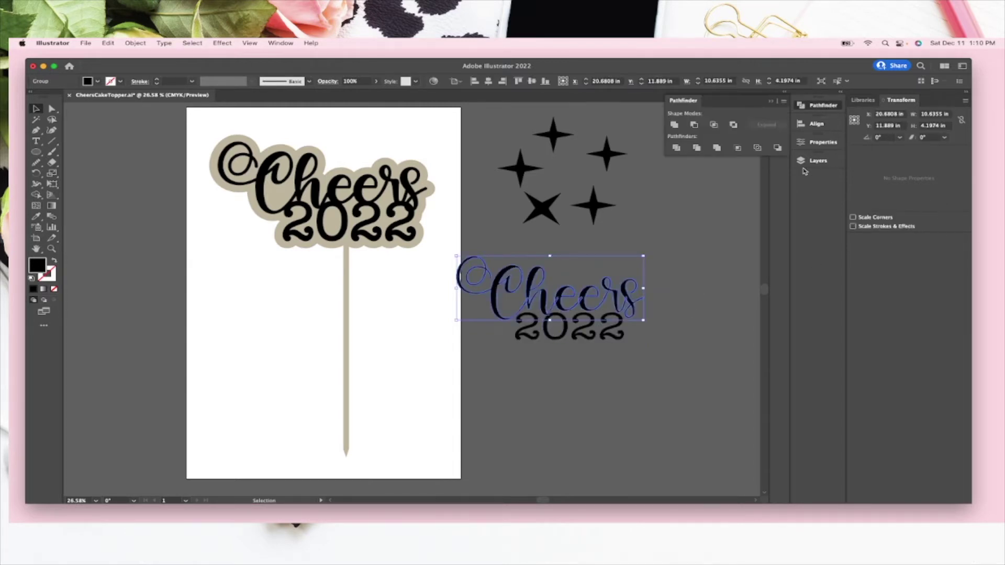
pyautogui.click(674, 124)
pyautogui.click(596, 331)
pyautogui.click(674, 124)
pyautogui.click(635, 341)
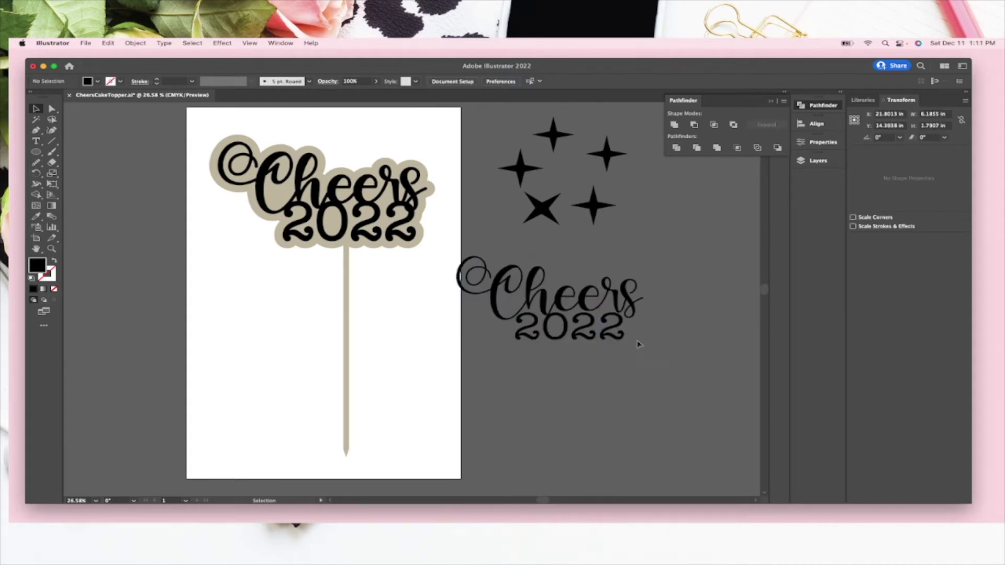
# Step: Reposition Cheers and 2022 slightly higher so the digits overlap the bottoms of the letters
pyautogui.moveTo(565, 304); pyautogui.dragTo(557, 291)
pyautogui.moveTo(564, 326); pyautogui.dragTo(559, 309)
pyautogui.click(611, 339)
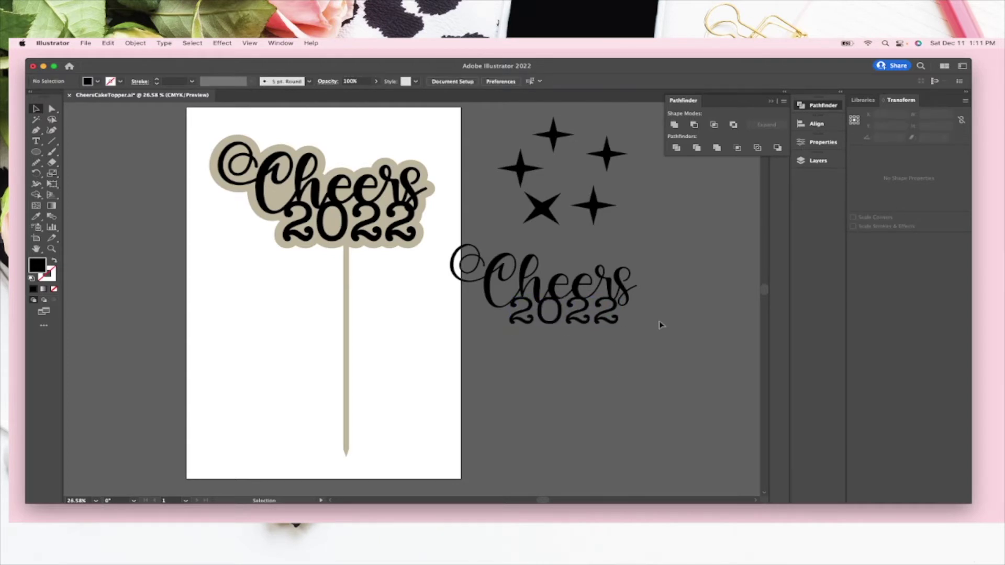
# Step: Unite Cheers and 2022 into a single compound shape
pyautogui.scroll(3, 658, 321)
pyautogui.scroll(2, 537, 289)
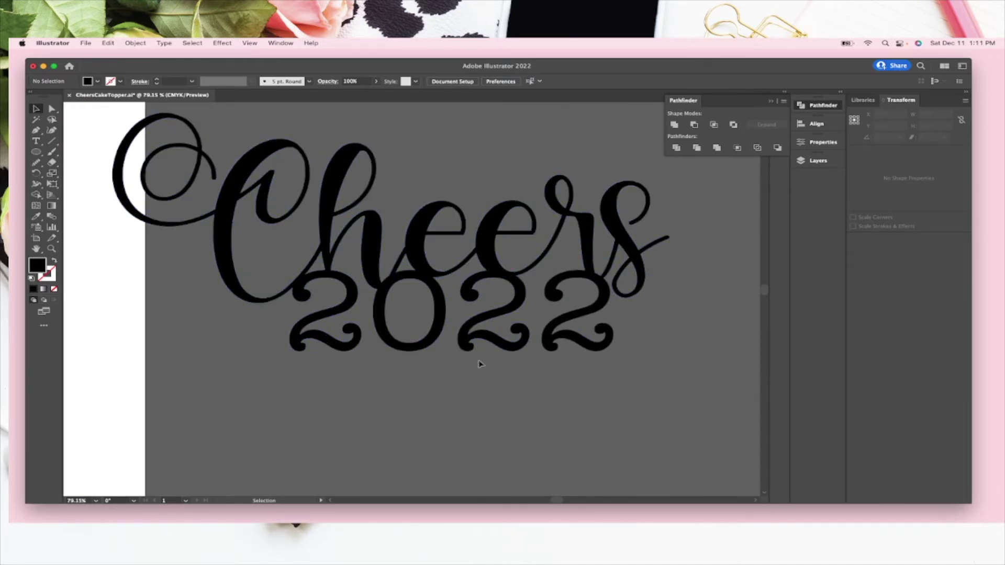
pyautogui.click(361, 294)
pyautogui.keyDown('shift'); pyautogui.click(561, 268); pyautogui.keyUp('shift')
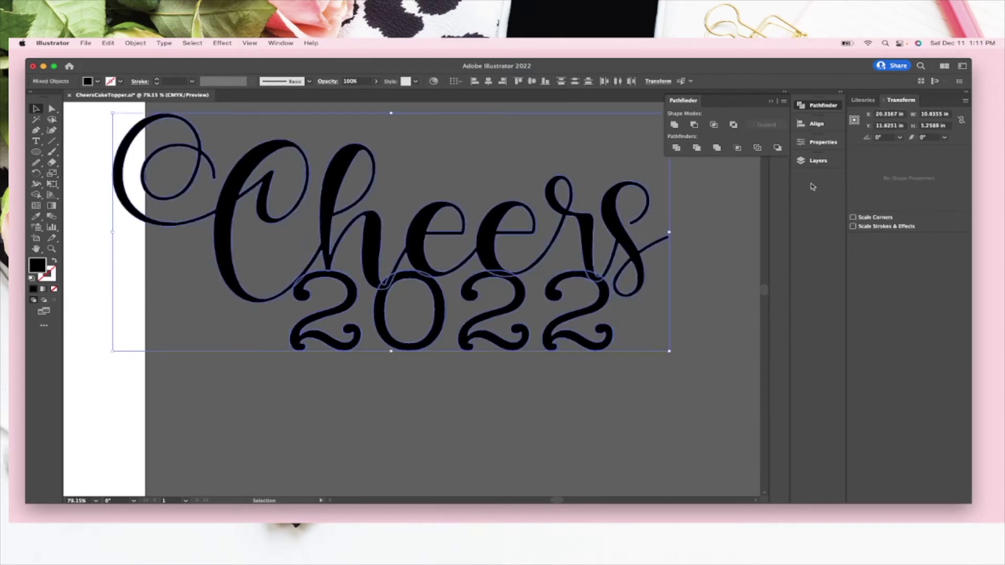
pyautogui.click(674, 125)
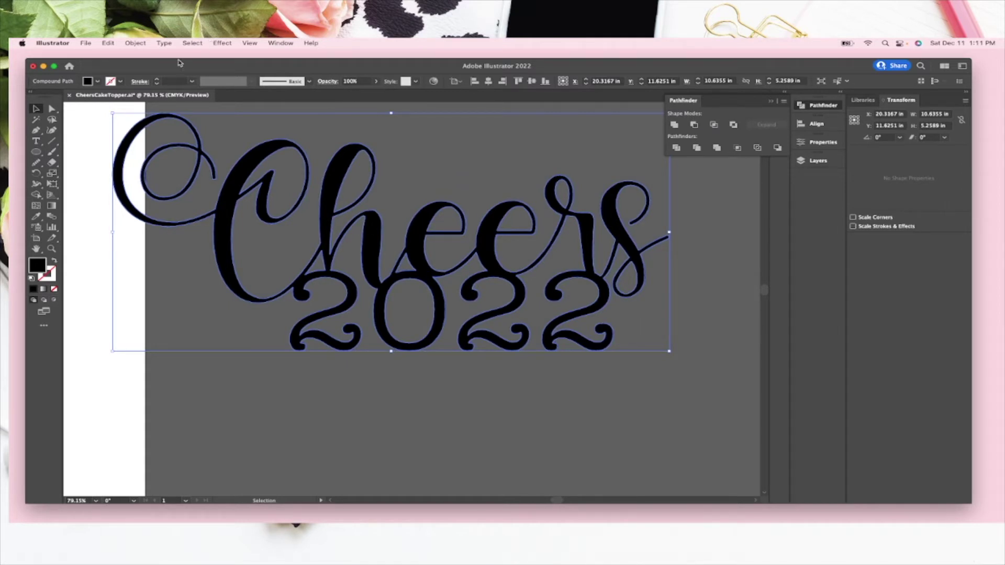
# Step: Thicken the united Cheers 2022 lettering with an 8 pt black stroke
pyautogui.click(155, 82)
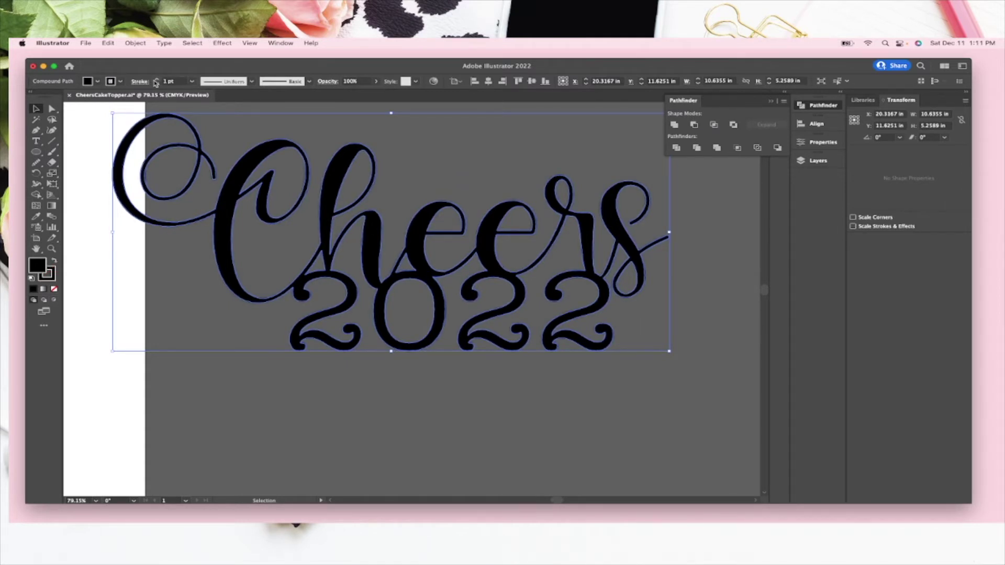
pyautogui.click(156, 81)
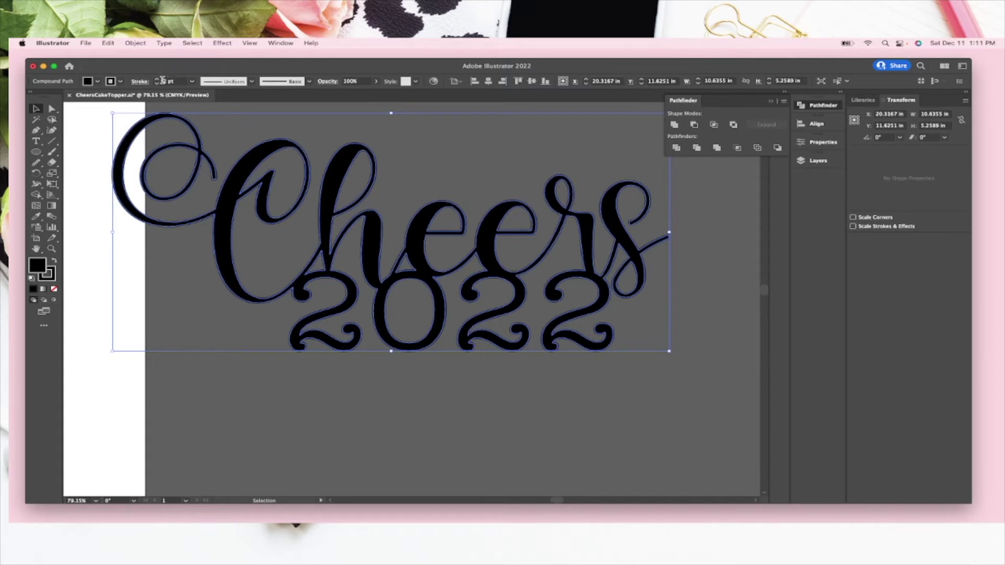
pyautogui.click(157, 80)
pyautogui.click(157, 80)
pyautogui.click(157, 80)
pyautogui.click(157, 80)
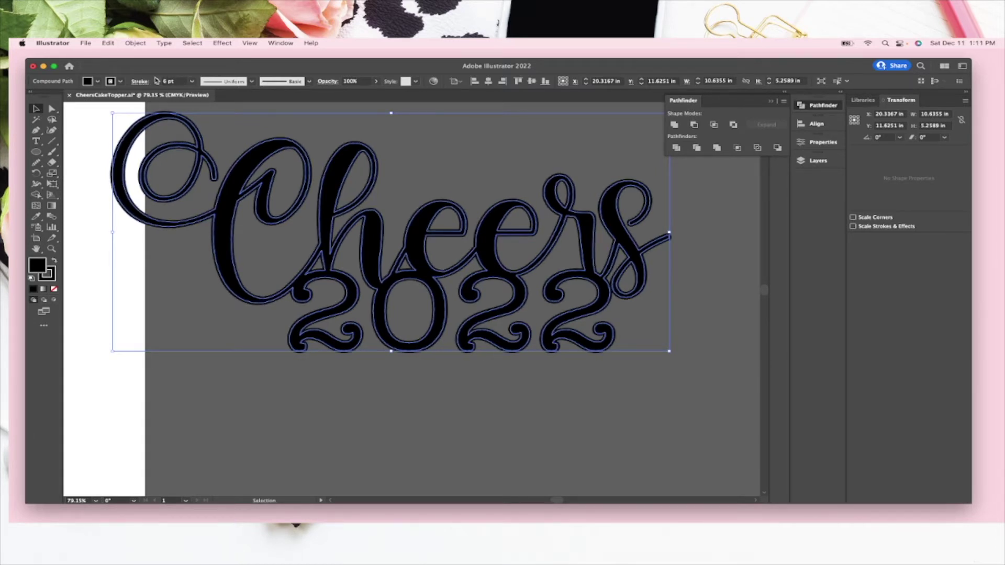
pyautogui.click(156, 80)
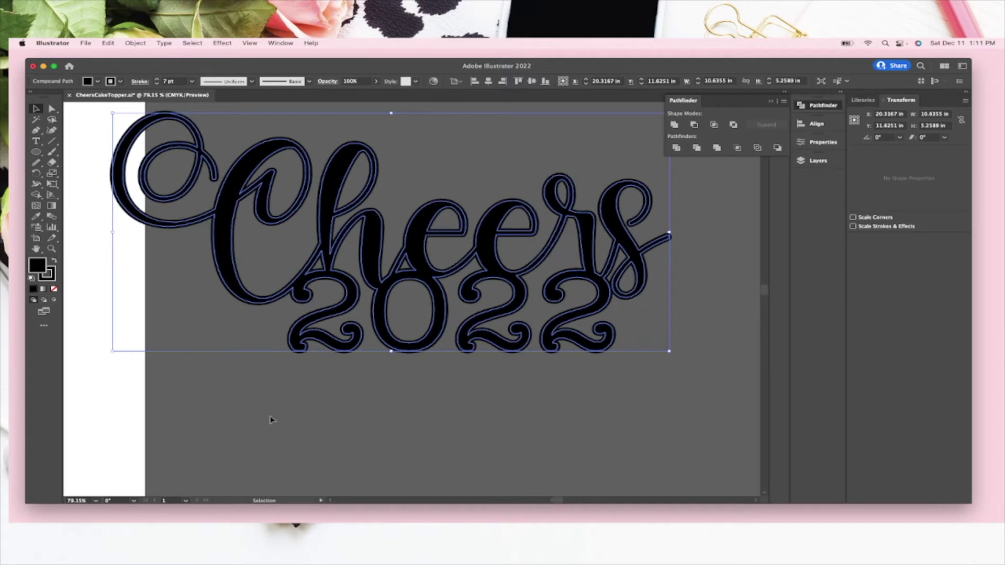
pyautogui.click(157, 80)
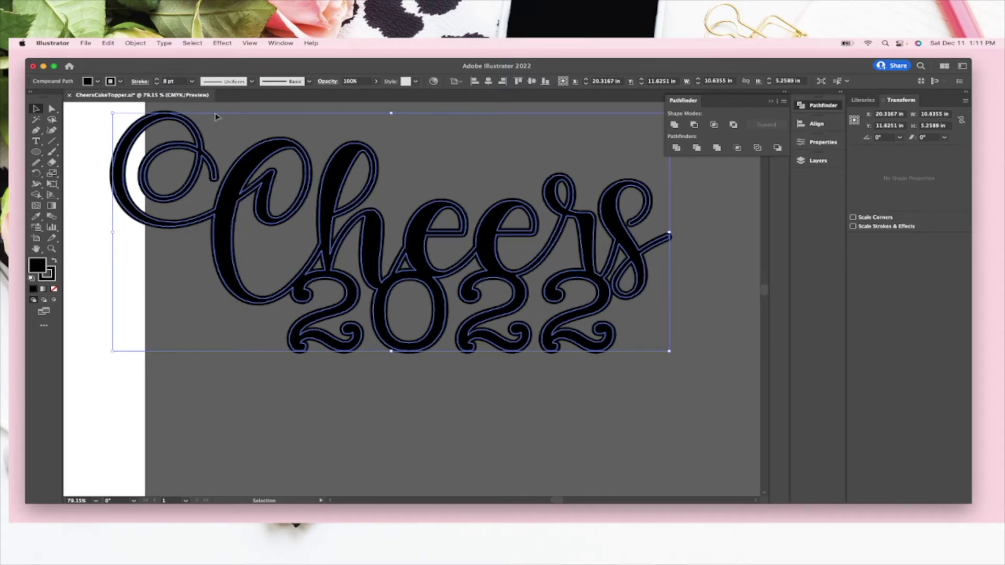
pyautogui.click(474, 471)
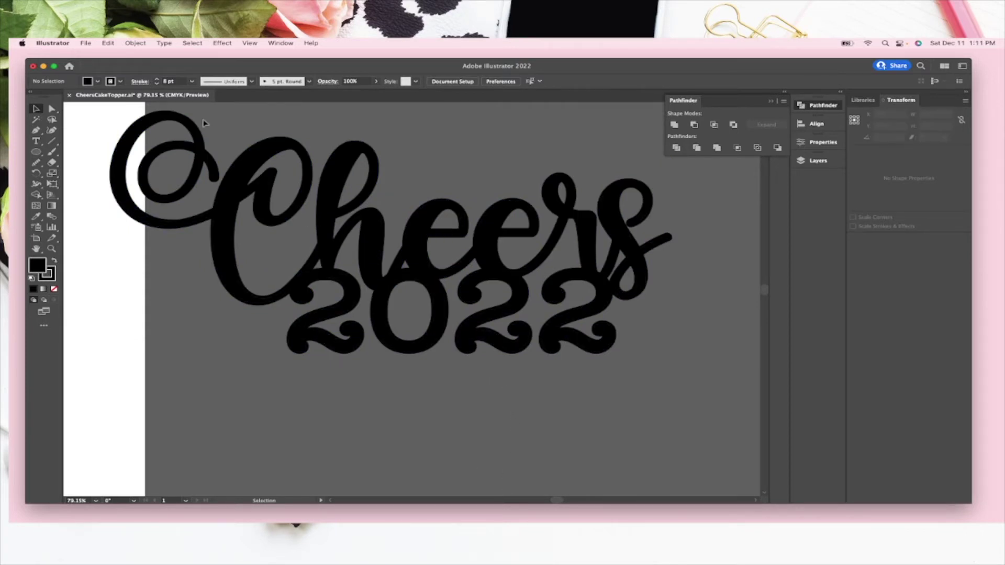
# Step: Expand the fill and stroke of the Cheers 2022 lettering and unite the result into one shape
pyautogui.click(164, 113)
pyautogui.click(133, 43)
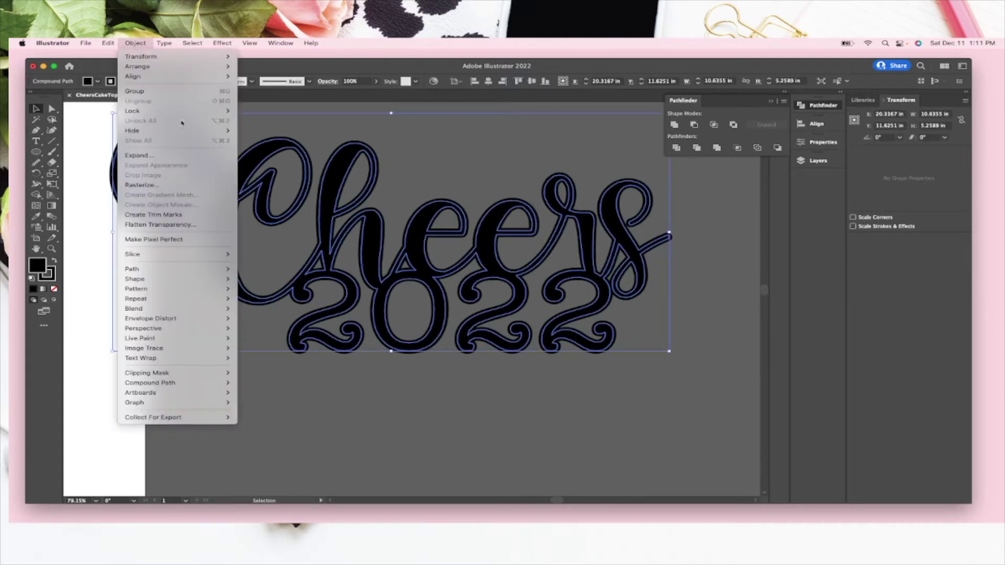
pyautogui.click(194, 155)
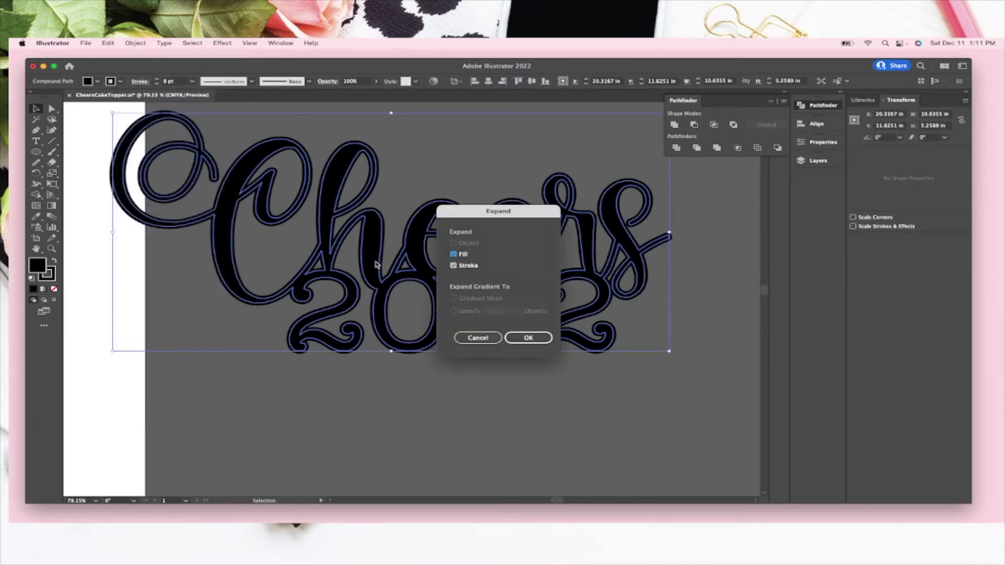
pyautogui.click(540, 341)
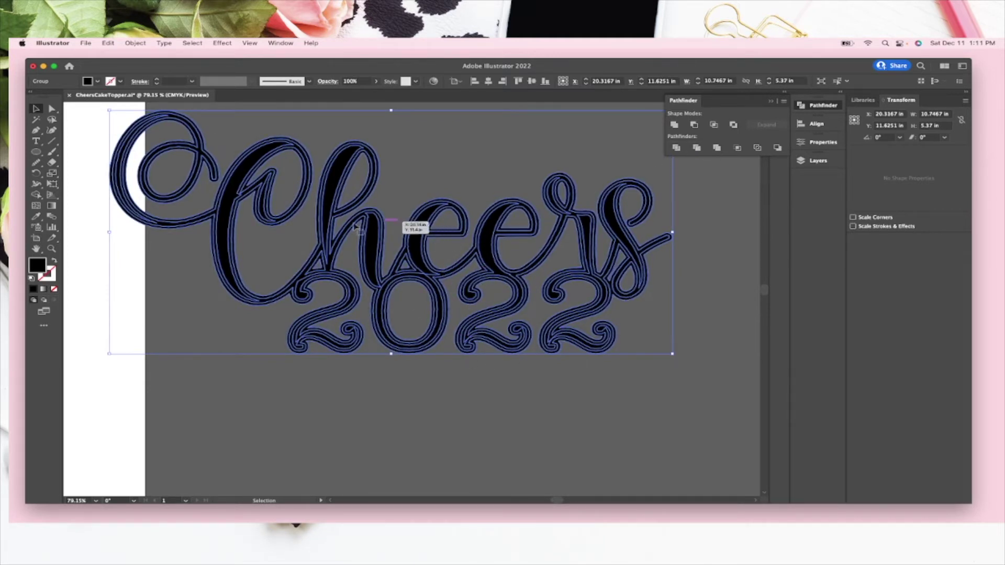
pyautogui.click(674, 126)
pyautogui.click(563, 411)
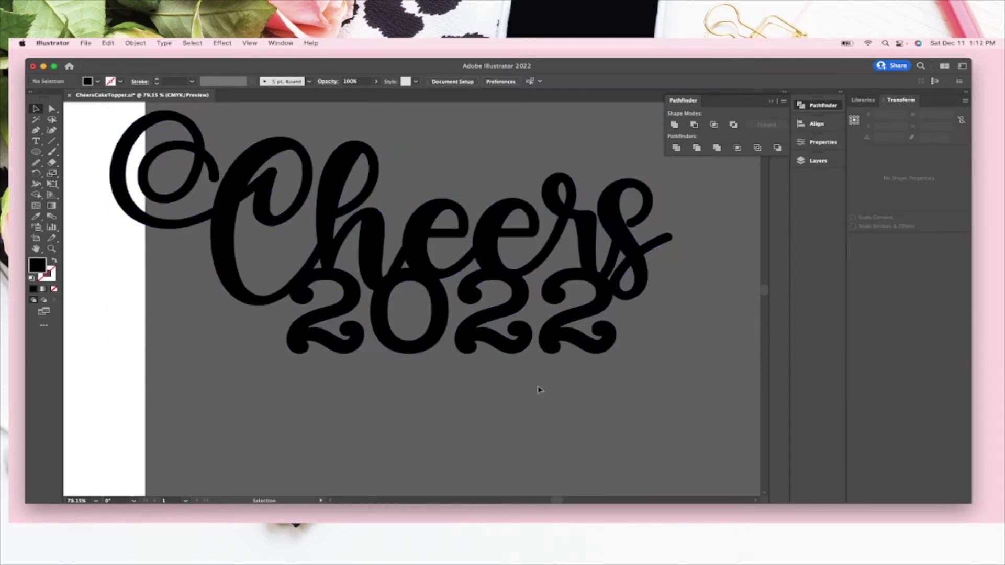
# Step: Duplicate the thickened Cheers 2022 lettering directly below the original
pyautogui.scroll(-5, 540, 389)
pyautogui.click(399, 283)
pyautogui.moveTo(454, 335); pyautogui.dragTo(538, 436)
# Step: Apply the Offset Path effect with round joins twice to the lower Cheers 2022 copy to thicken it into a backing
pyautogui.click(578, 426)
pyautogui.press('a')
pyautogui.click(222, 43)
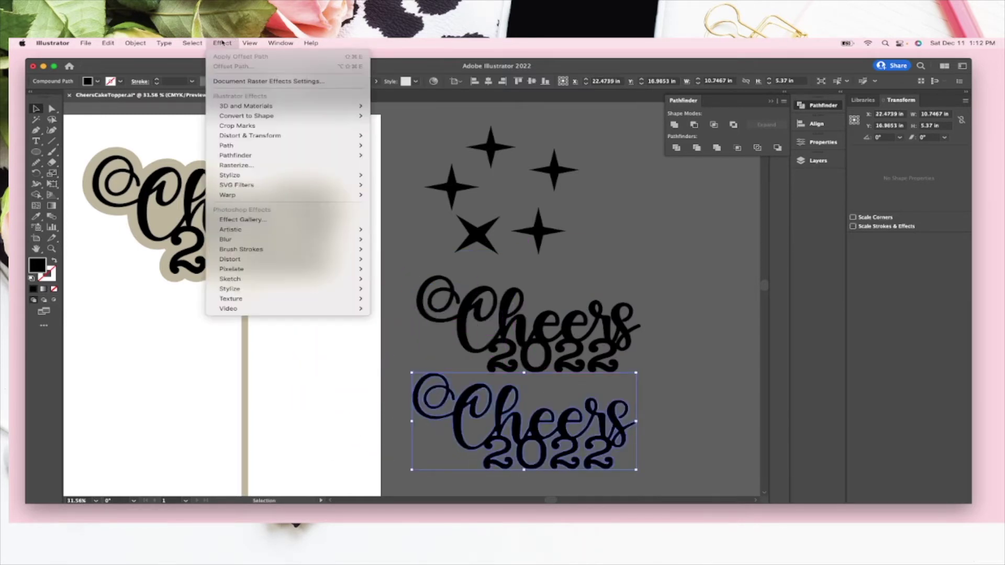
pyautogui.click(230, 72)
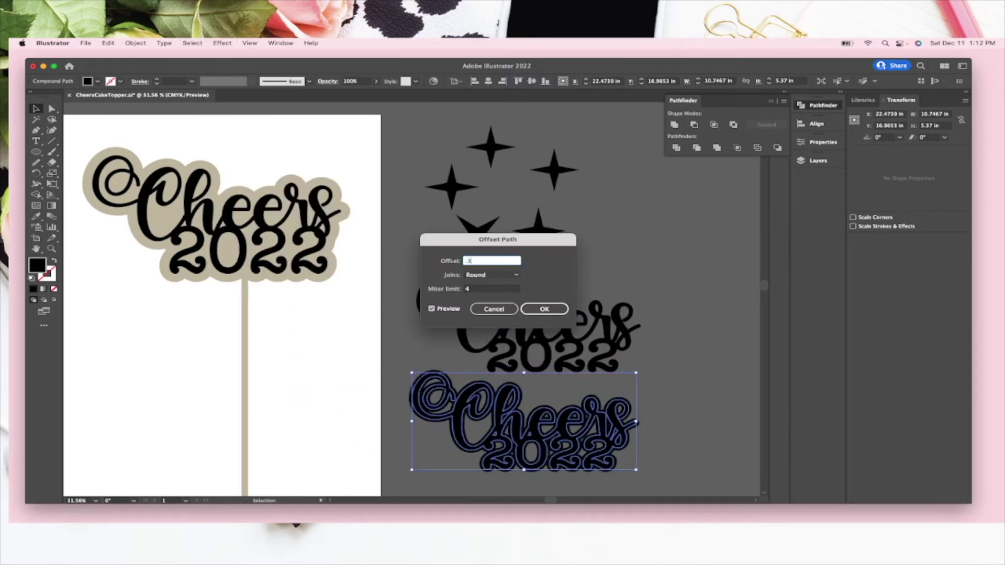
pyautogui.press('Return')
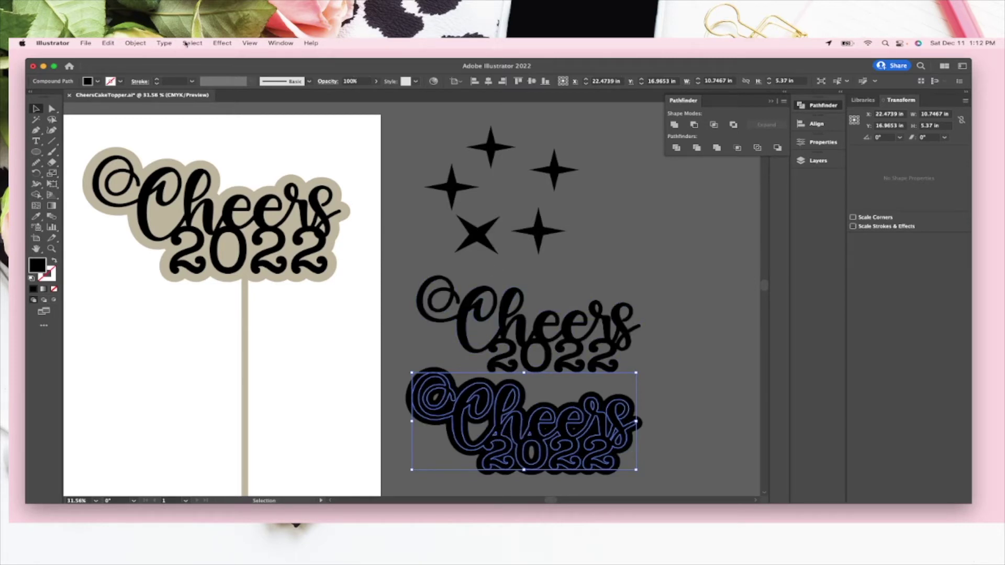
pyautogui.click(222, 43)
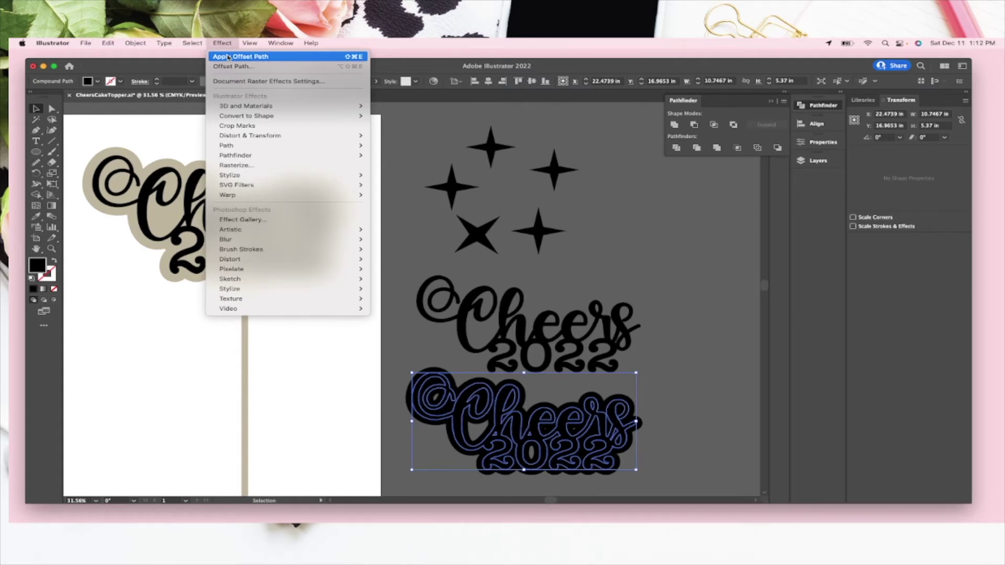
pyautogui.click(228, 56)
pyautogui.click(543, 305)
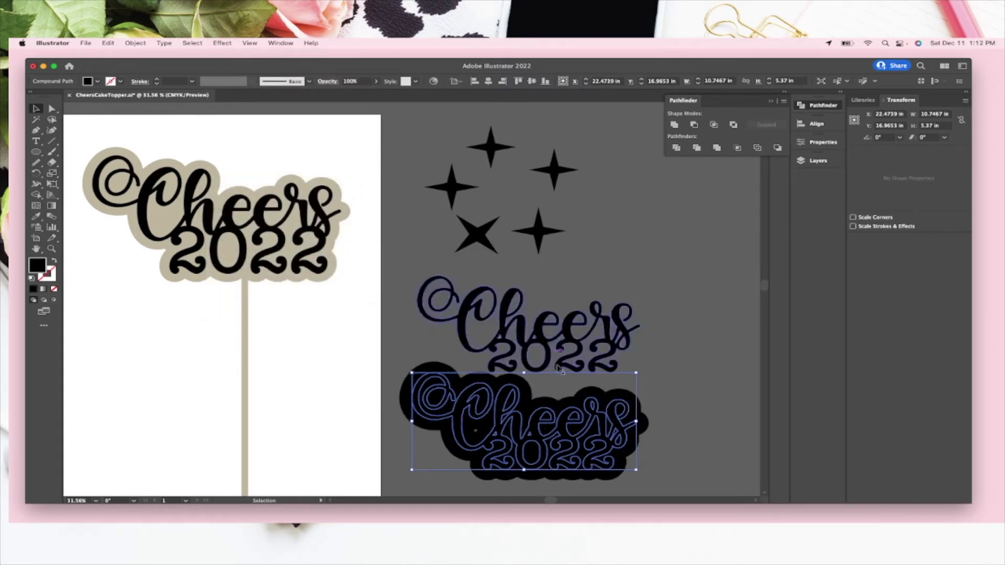
# Step: Expand the appearance of the offset Cheers 2022 copy into a solid backing shape
pyautogui.click(673, 404)
pyautogui.click(576, 454)
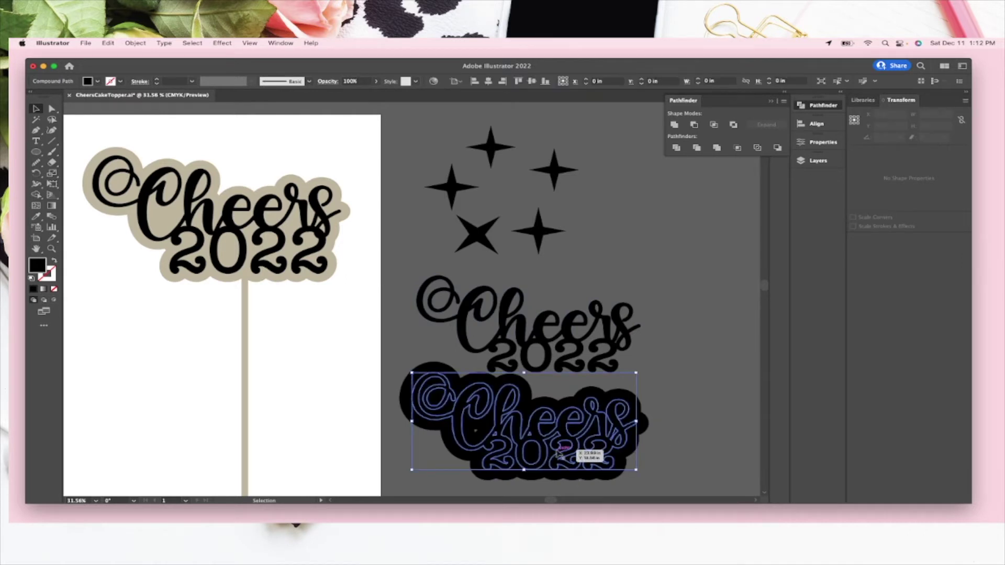
pyautogui.rightClick(505, 434)
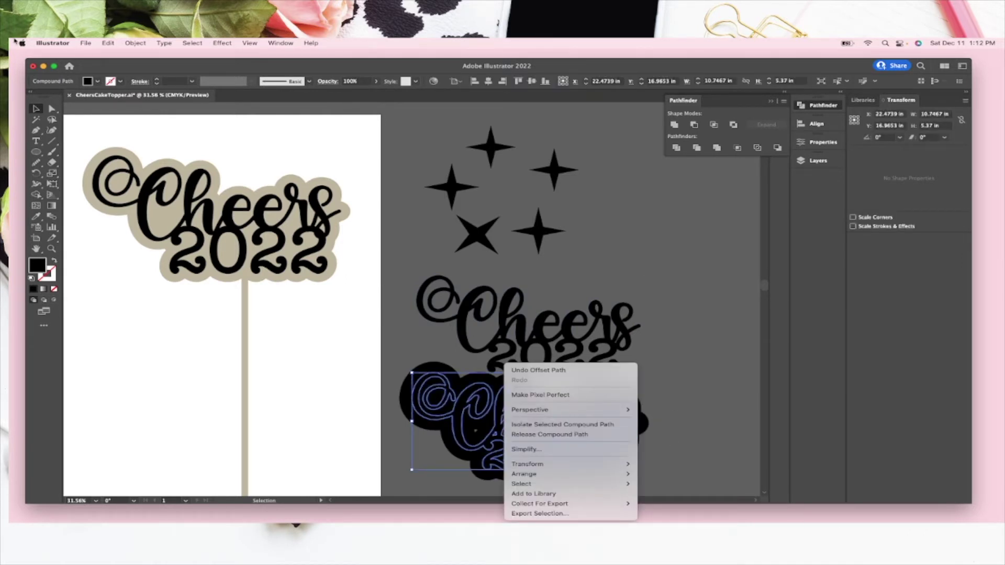
pyautogui.click(135, 43)
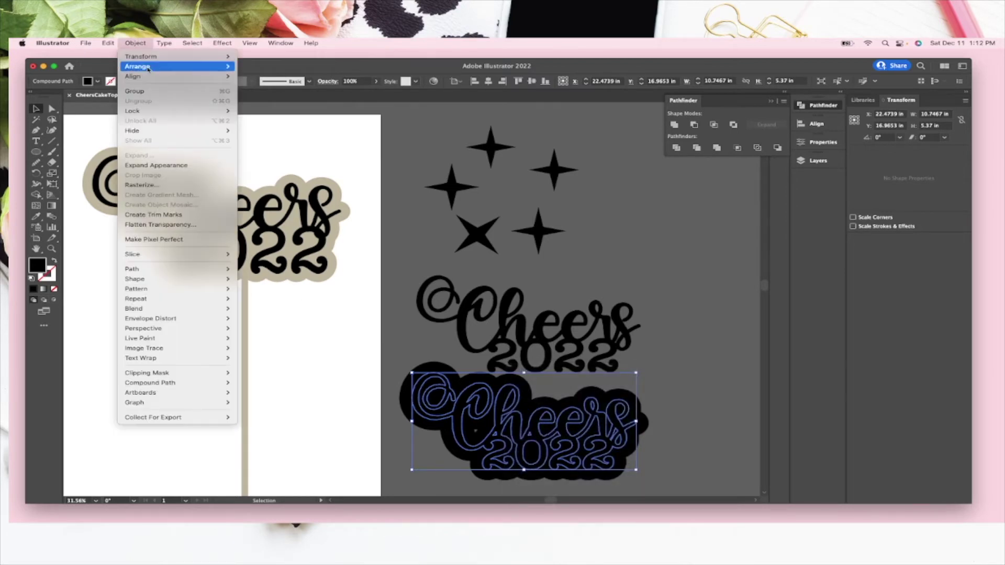
pyautogui.click(156, 165)
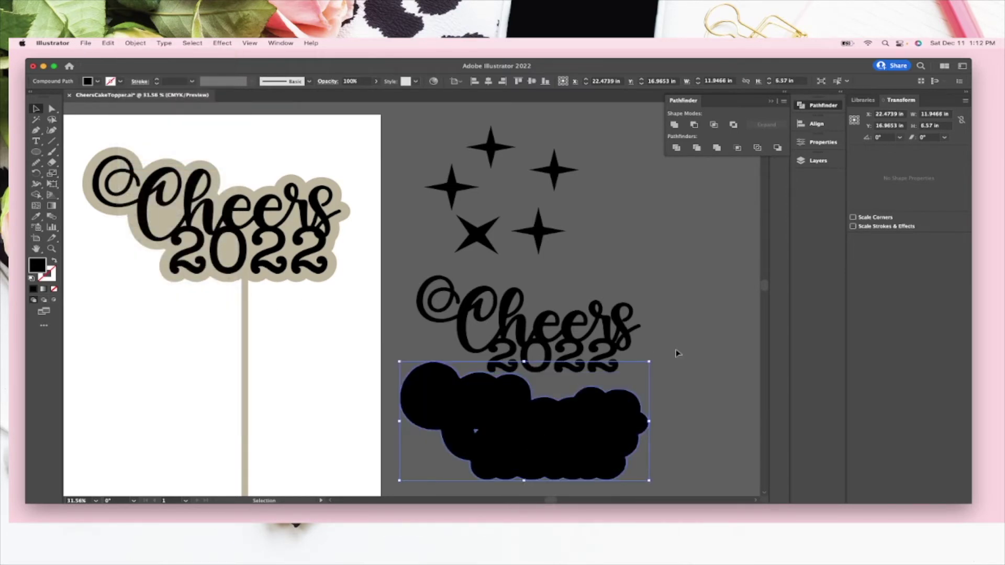
# Step: Nudge the expanded backing shape slightly while inspecting the small hole inside it
pyautogui.moveTo(576, 442)
pyautogui.mouseDown()
pyautogui.moveTo(595, 442)
pyautogui.moveTo(592, 450)
pyautogui.mouseUp()
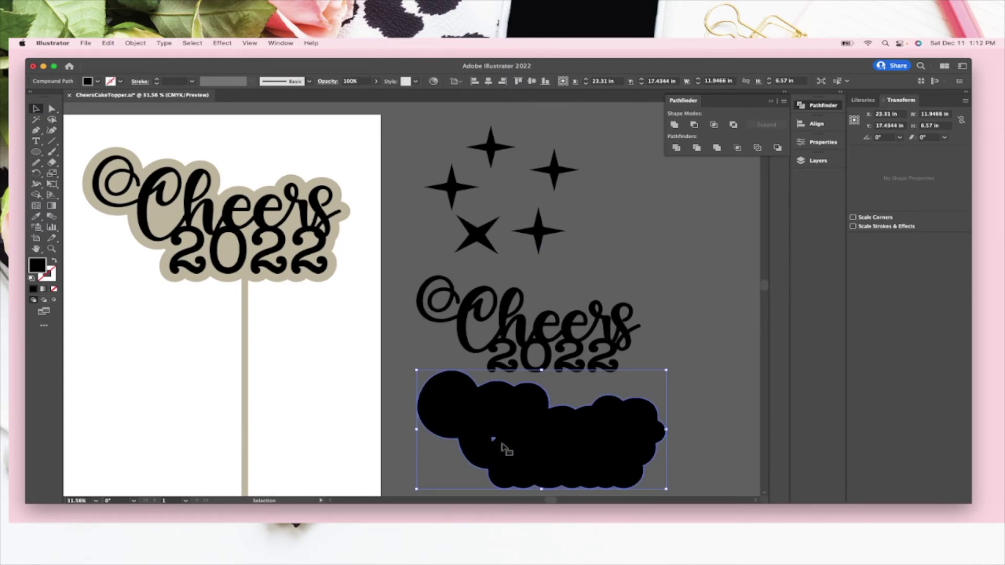
pyautogui.scroll(3, 489, 450)
pyautogui.scroll(1, 490, 450)
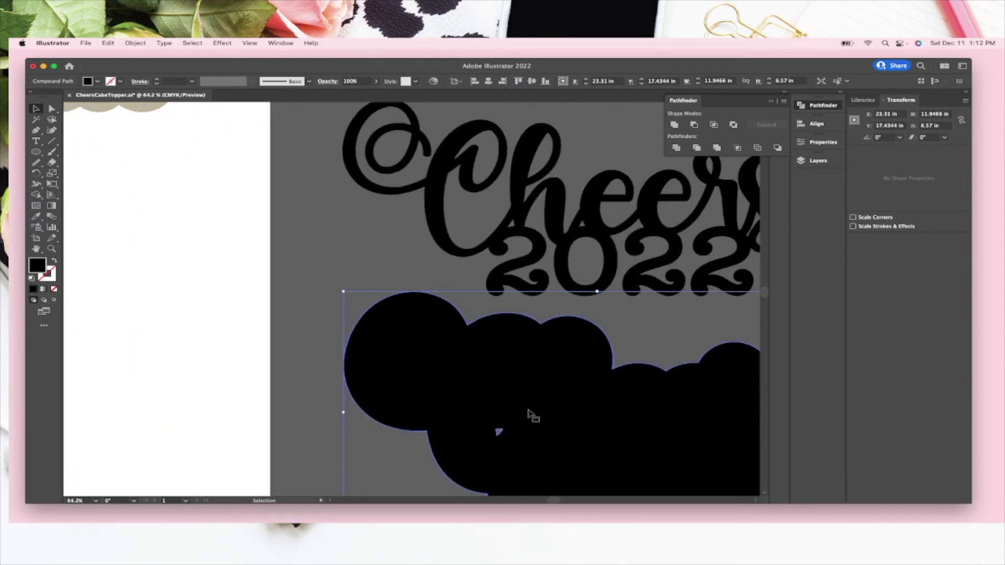
pyautogui.moveTo(548, 419); pyautogui.dragTo(544, 412)
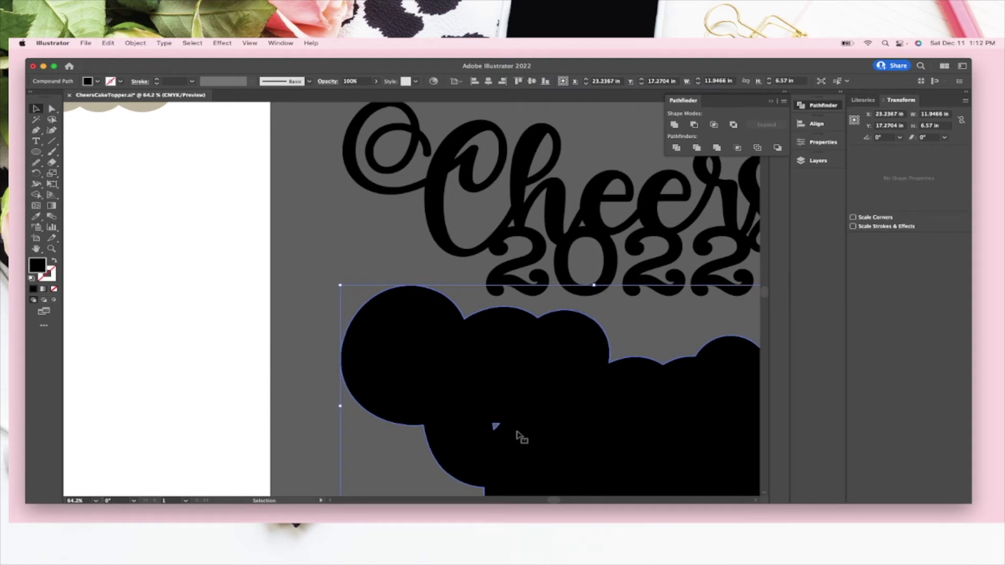
pyautogui.scroll(-3, 480, 436)
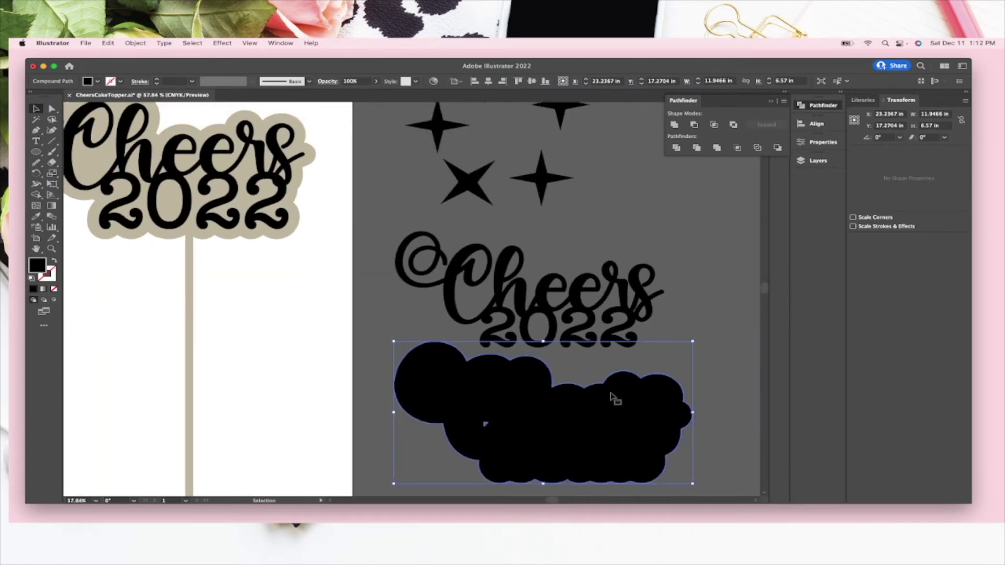
# Step: Try to delete the small hole in the backing shape by isolating its compound path
pyautogui.click(702, 355)
pyautogui.click(609, 420)
pyautogui.doubleClick(488, 427)
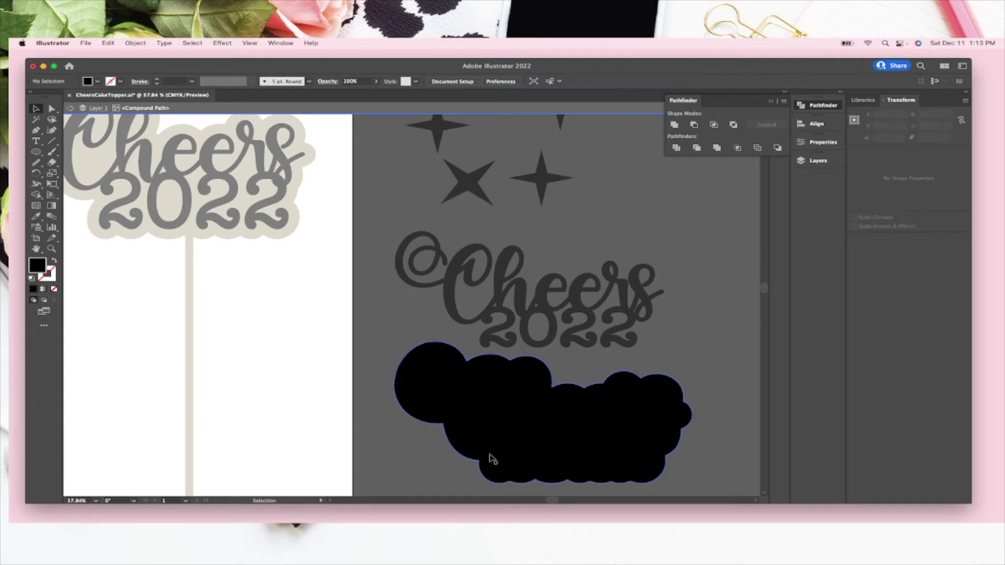
pyautogui.doubleClick(695, 370)
pyautogui.click(613, 430)
pyautogui.doubleClick(612, 433)
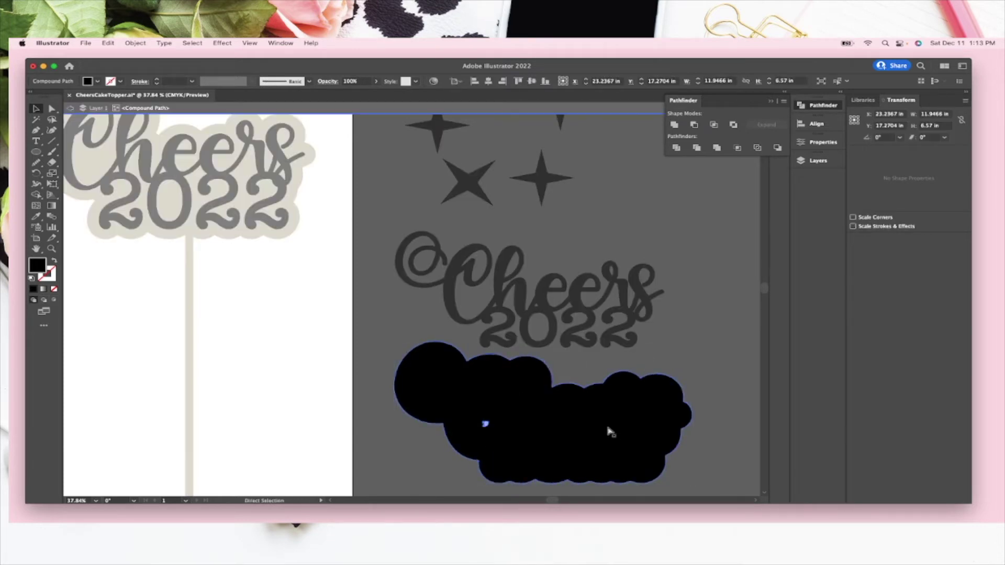
pyautogui.doubleClick(657, 370)
pyautogui.rightClick(608, 415)
pyautogui.press('Escape')
# Step: Release the backing's compound path and delete the small leftover hole shape inside it
pyautogui.click(643, 397)
pyautogui.rightClick(618, 417)
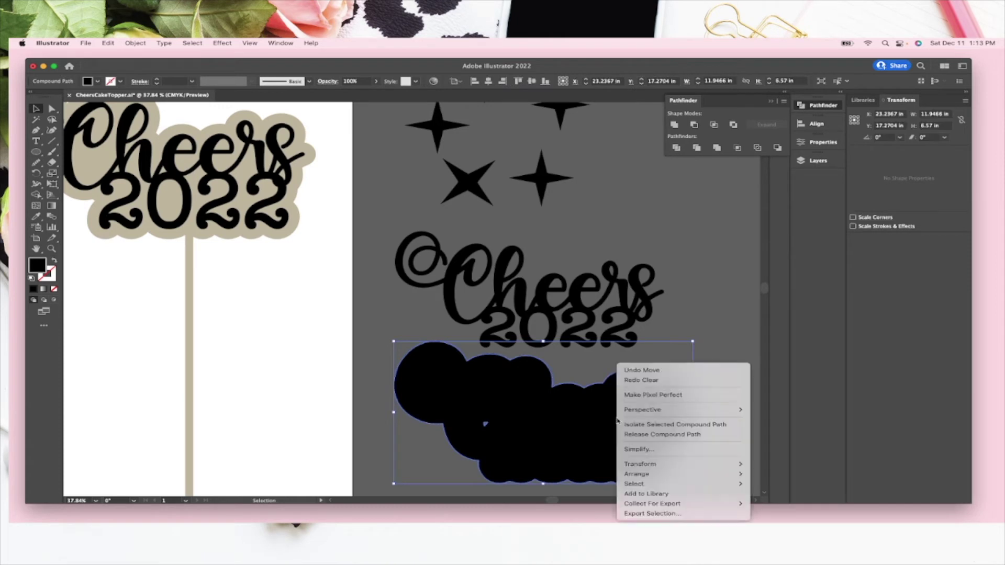
pyautogui.click(649, 435)
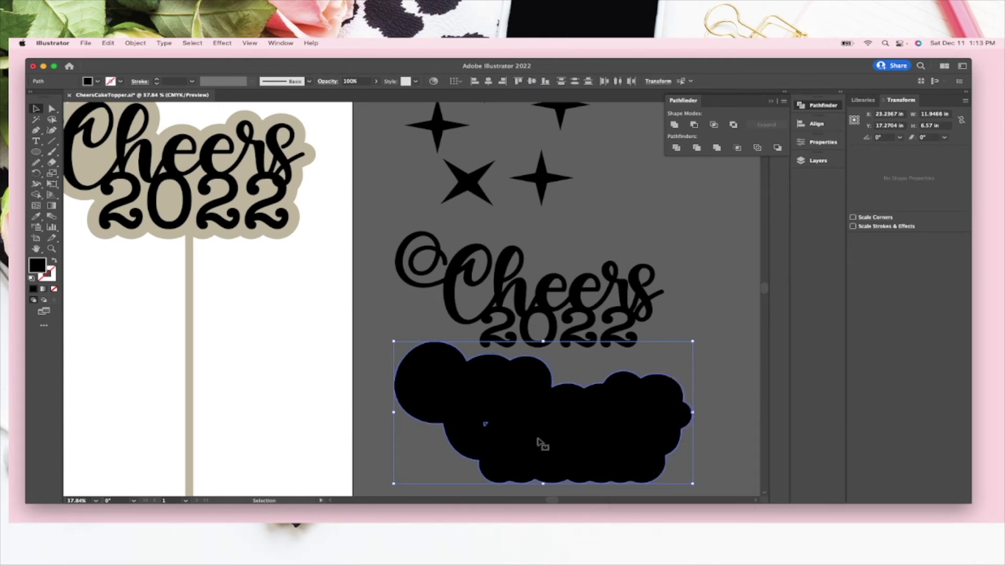
pyautogui.scroll(5, 487, 428)
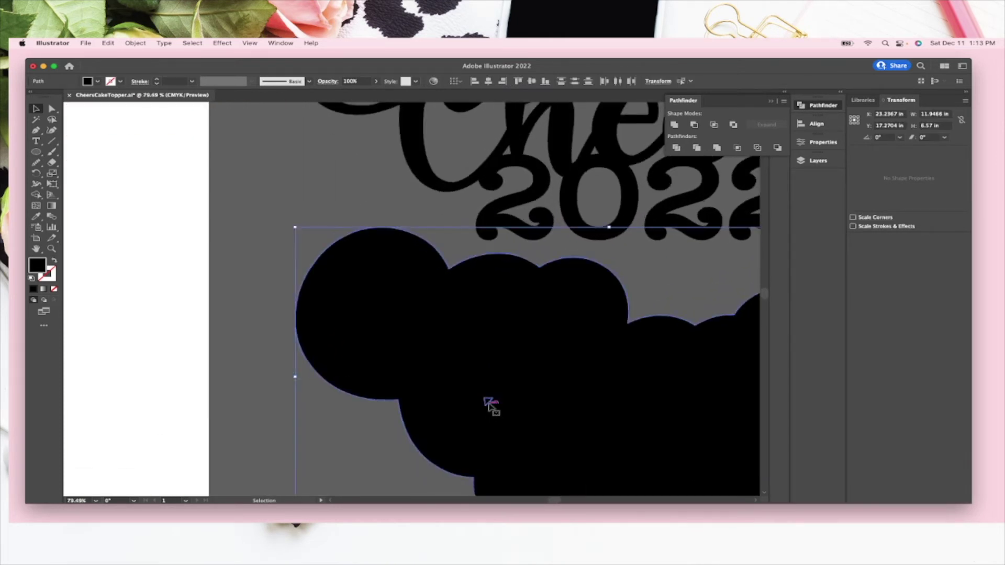
pyautogui.scroll(-3, 529, 400)
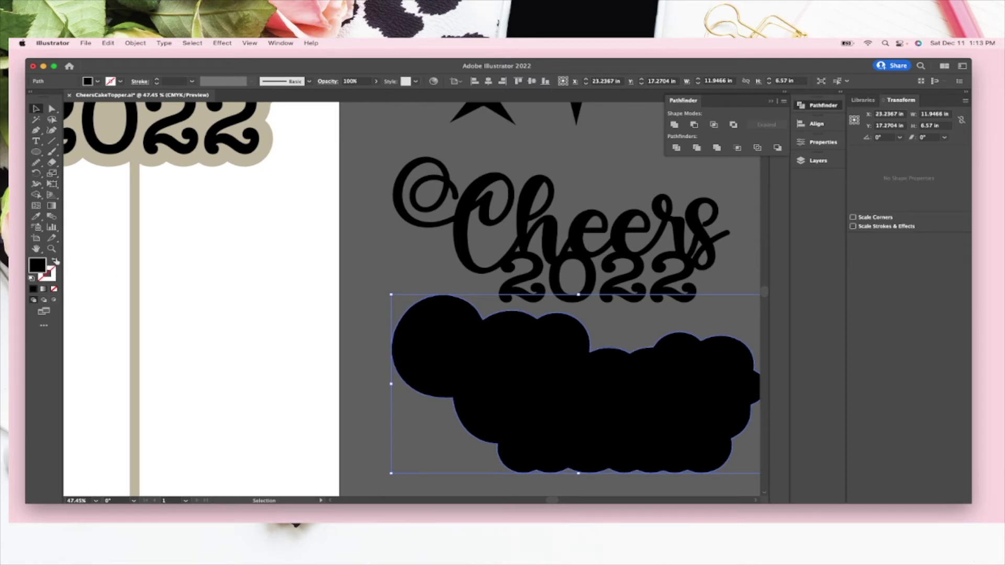
# Step: Give the backing shape no fill and a 1 pt red stroke, and position it as an outline around the upper Cheers 2022 lettering
pyautogui.click(54, 261)
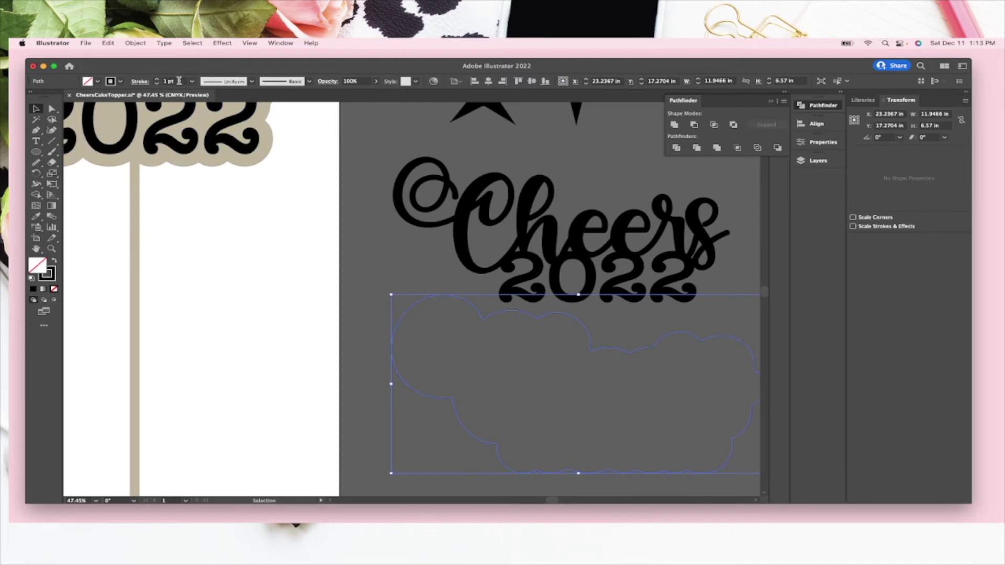
pyautogui.click(121, 82)
pyautogui.click(92, 96)
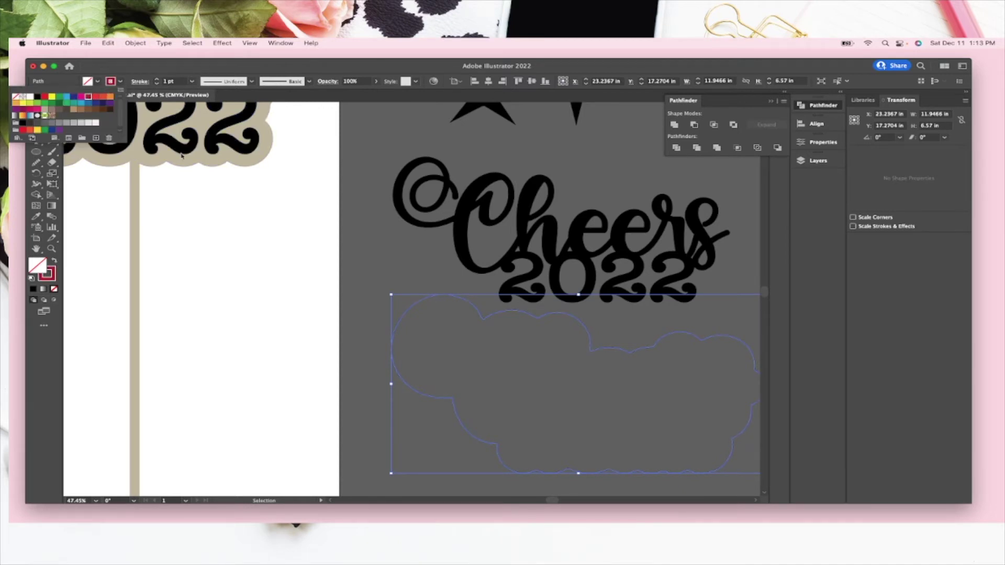
pyautogui.click(366, 286)
pyautogui.moveTo(432, 296); pyautogui.dragTo(418, 148)
pyautogui.click(539, 370)
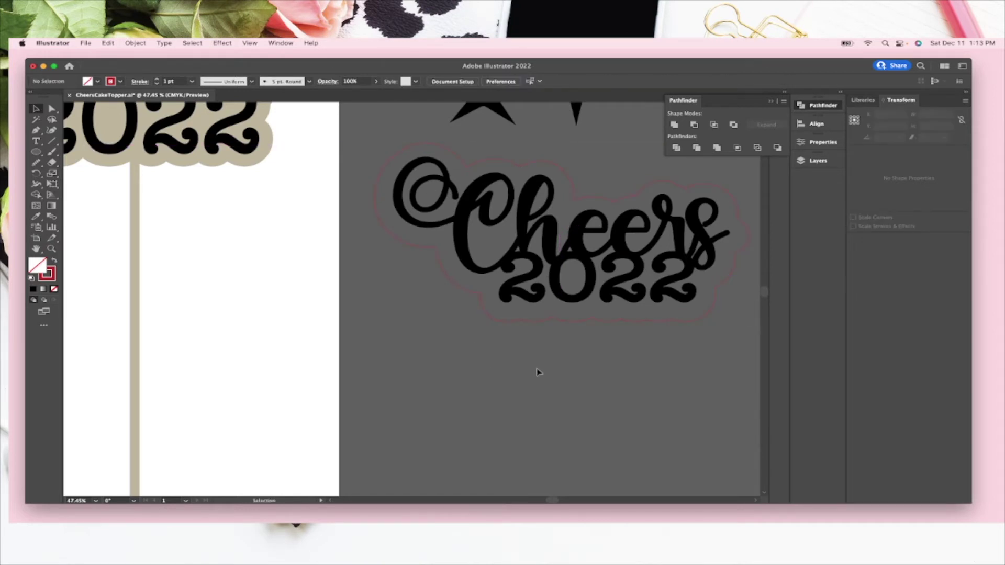
# Step: Draw a tall, narrow rectangle about 0.44 by 12.9 in below the 2022 lettering as the topper's stick
pyautogui.press('super+alt+0')
pyautogui.click(555, 327)
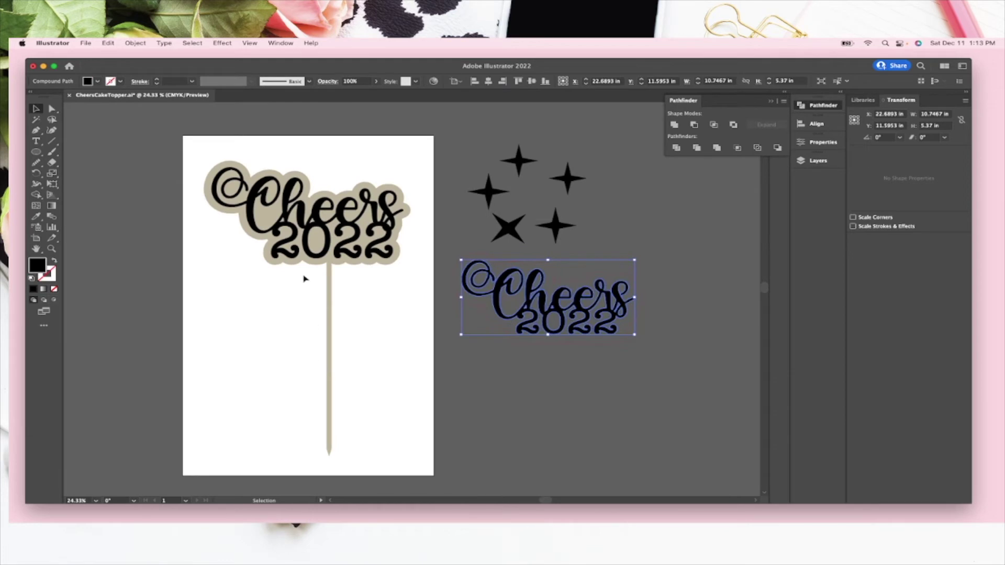
pyautogui.scroll(1, 602, 314)
pyautogui.scroll(2, 602, 314)
pyautogui.scroll(-1, 403, 380)
pyautogui.scroll(-2, 403, 379)
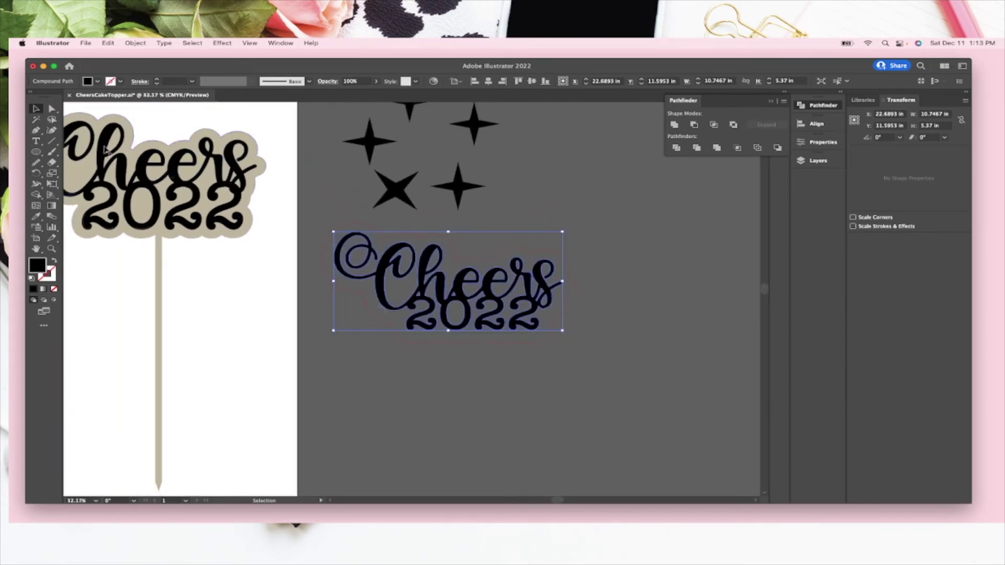
pyautogui.moveTo(38, 152); pyautogui.dragTo(78, 152)
pyautogui.moveTo(460, 339); pyautogui.dragTo(467, 446)
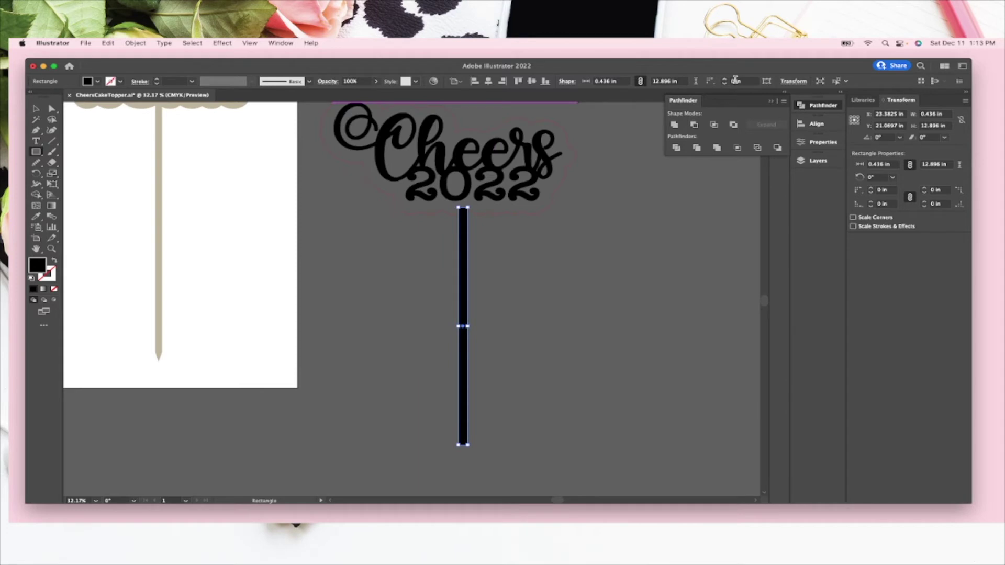
# Step: Set the stick's width to 0.5 in with proportions constrained, and move it so its upper end just overlaps the backing outline
pyautogui.click(608, 81)
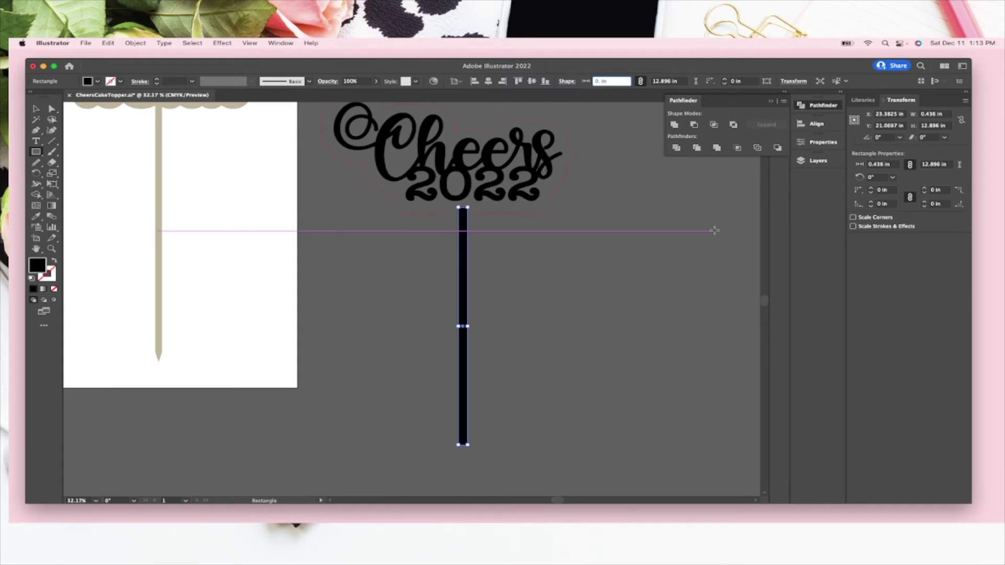
pyautogui.press('Return')
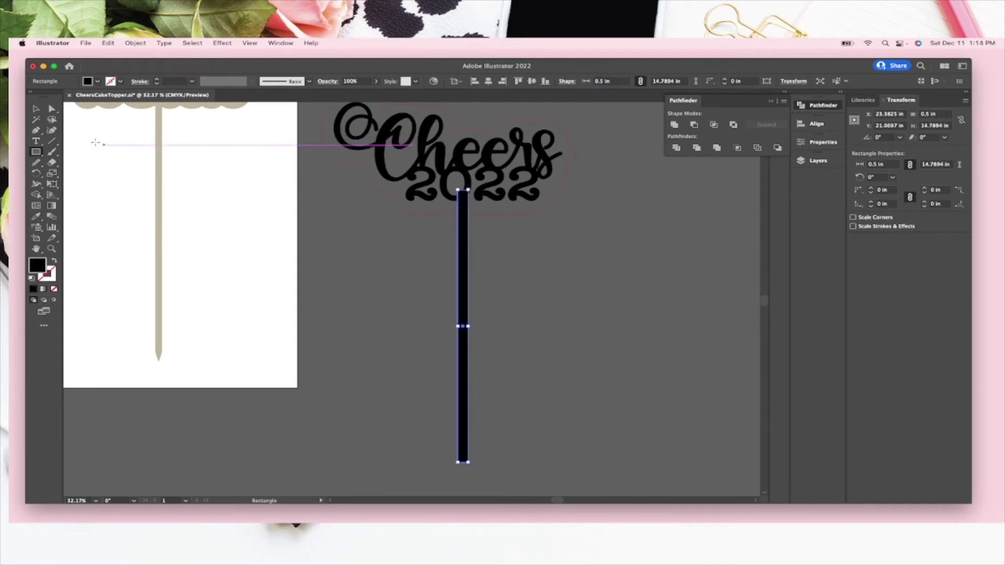
pyautogui.press('v')
pyautogui.moveTo(464, 327); pyautogui.dragTo(467, 337)
# Step: Match the stick's appearance to the backing's unfilled red outline with the Eyedropper tool
pyautogui.click(55, 261)
pyautogui.click(36, 216)
pyautogui.click(338, 162)
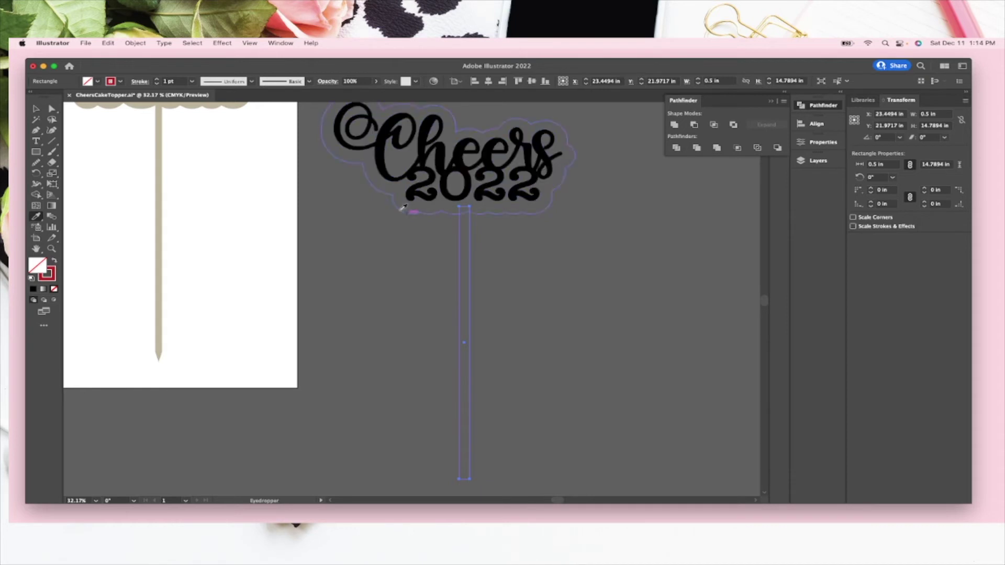
pyautogui.click(35, 109)
pyautogui.click(583, 267)
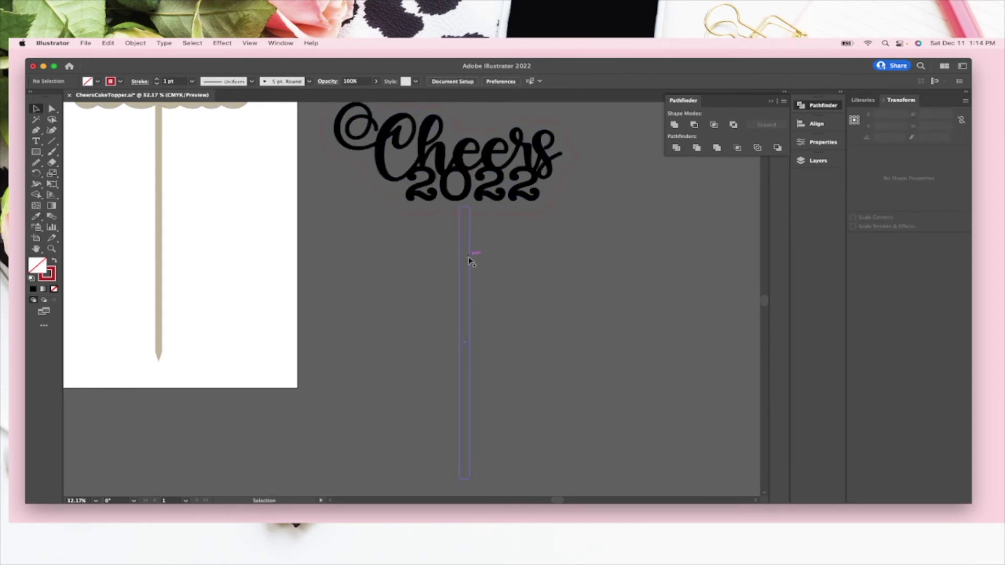
# Step: Unite the backing outline and the stick into one shape
pyautogui.scroll(-1, 523, 368)
pyautogui.scroll(-1, 487, 426)
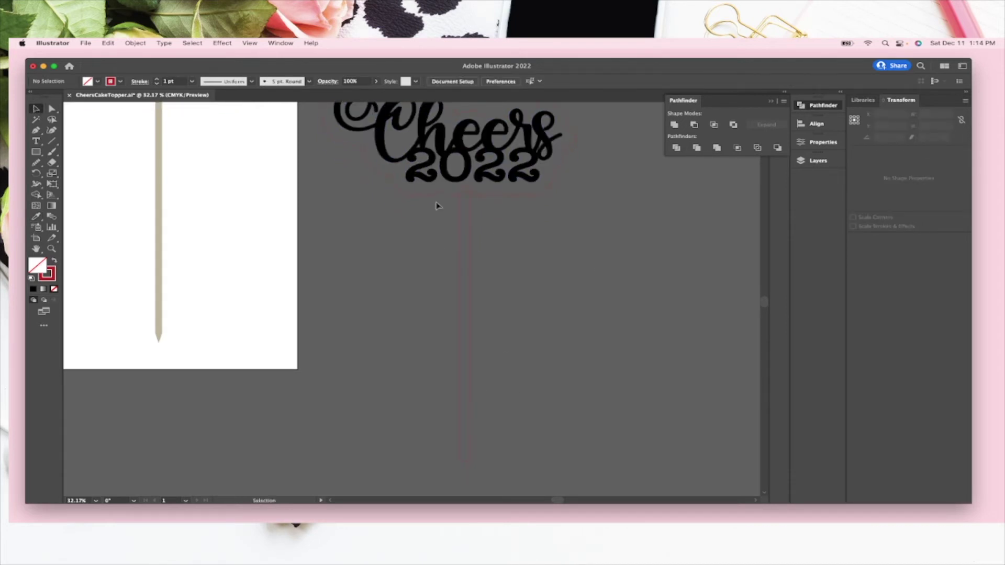
pyautogui.click(578, 221)
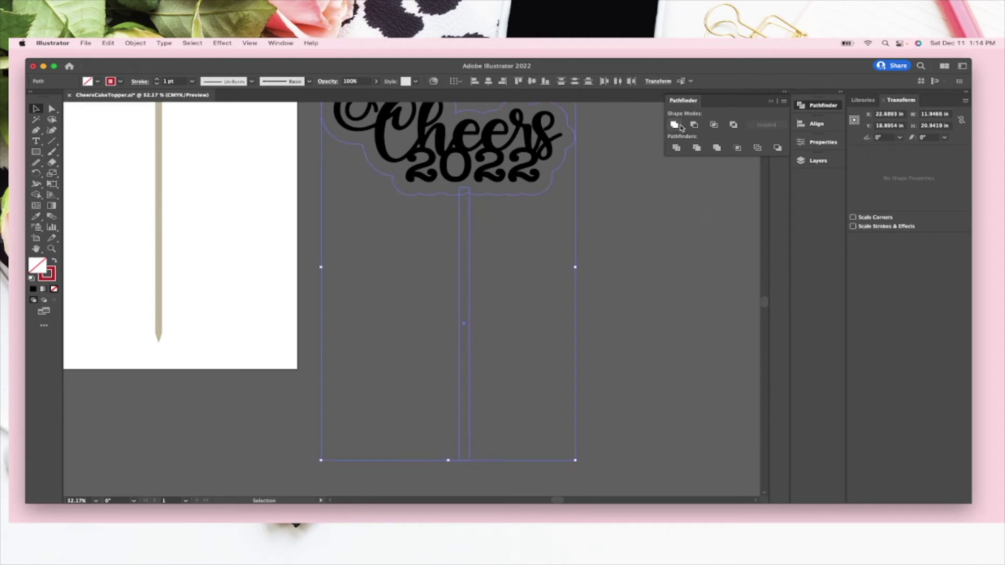
pyautogui.click(646, 241)
pyautogui.scroll(-1, 489, 403)
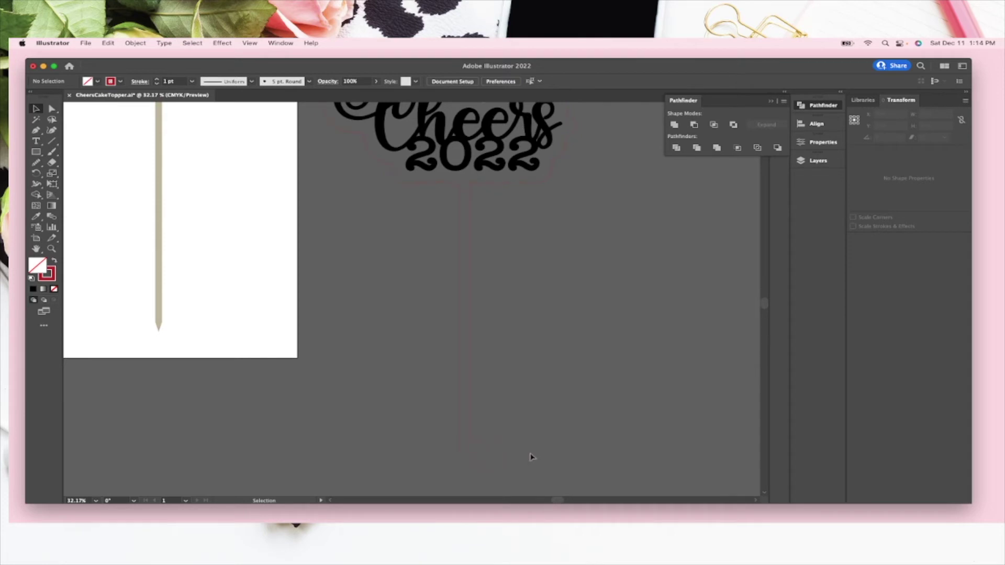
# Step: Add an anchor point at the middle of the stick's lower edge
pyautogui.scroll(3, 536, 418)
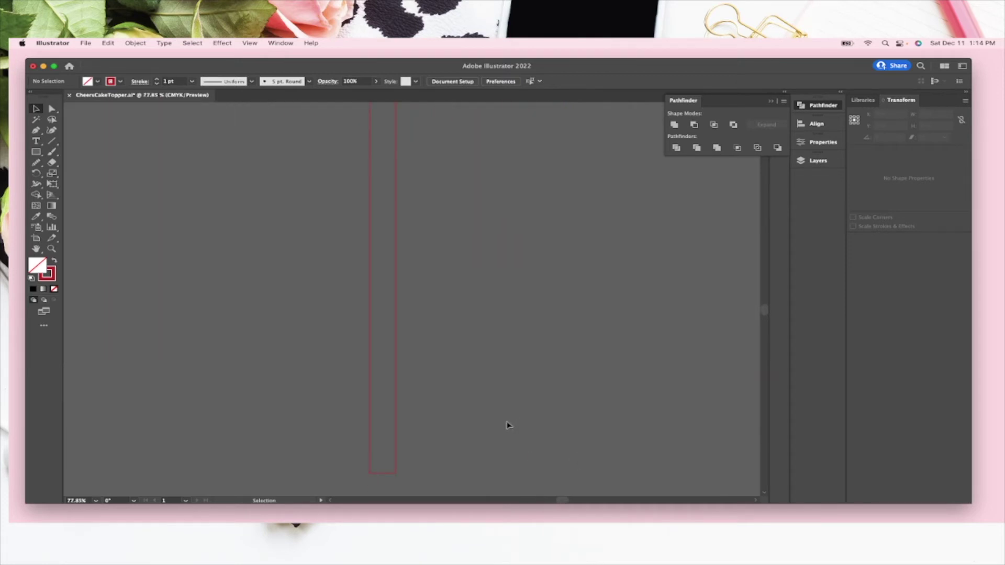
pyautogui.scroll(2, 460, 429)
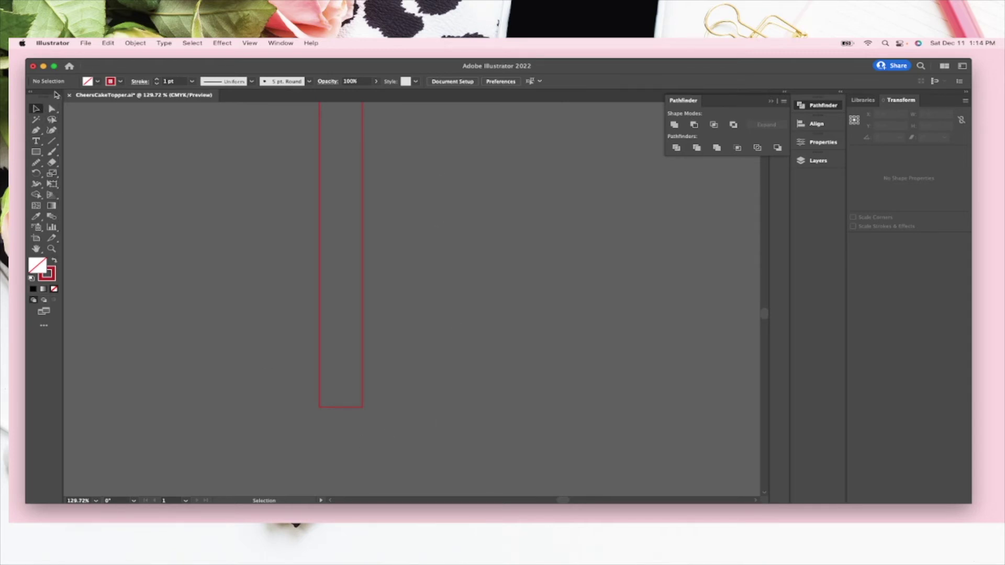
pyautogui.click(37, 131)
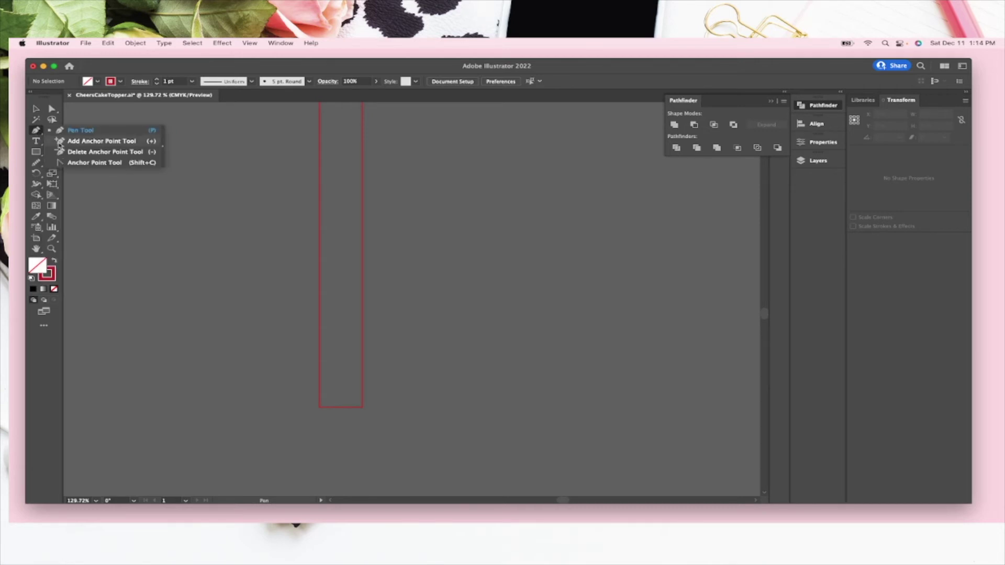
pyautogui.click(79, 141)
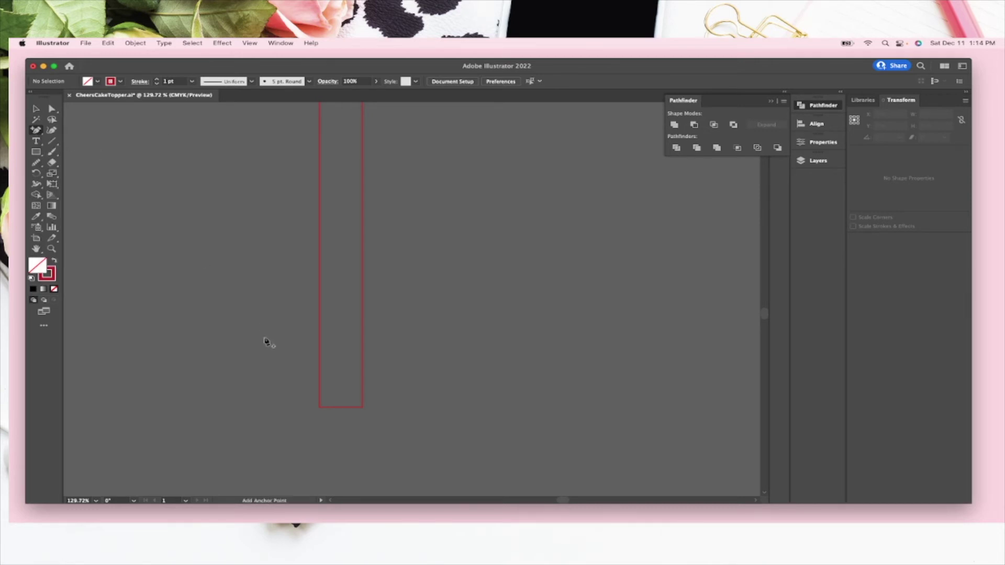
pyautogui.click(36, 108)
pyautogui.click(316, 260)
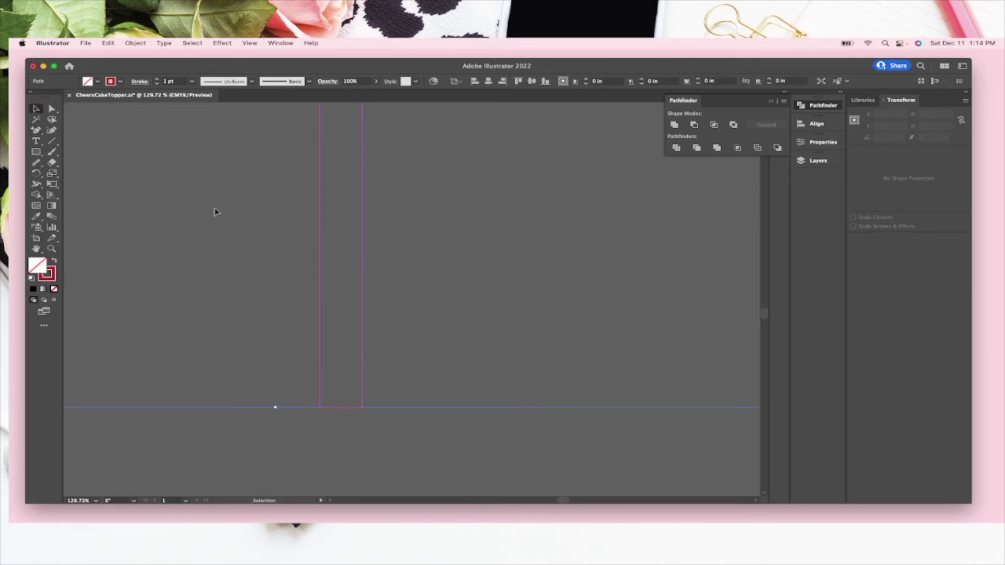
pyautogui.click(37, 131)
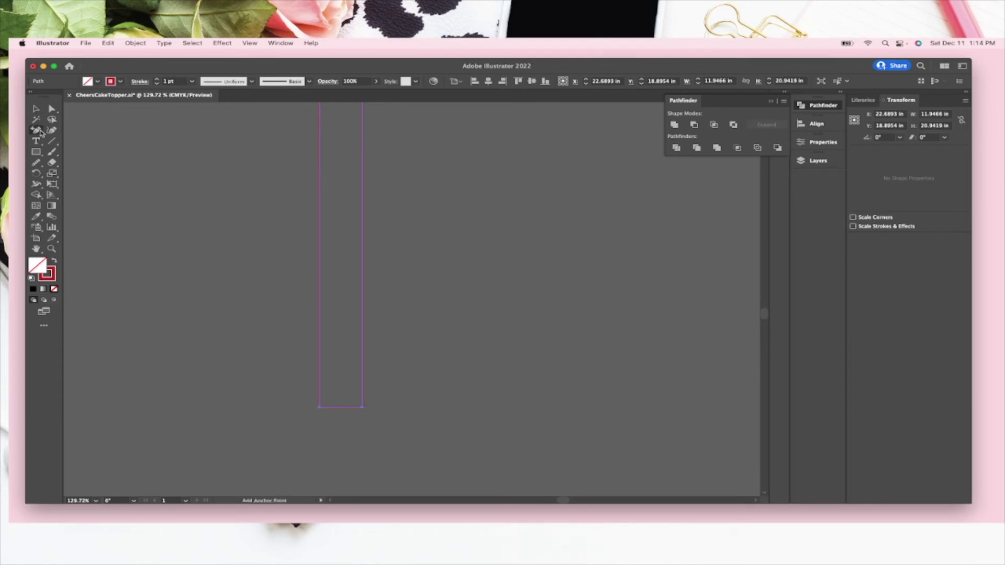
pyautogui.click(342, 407)
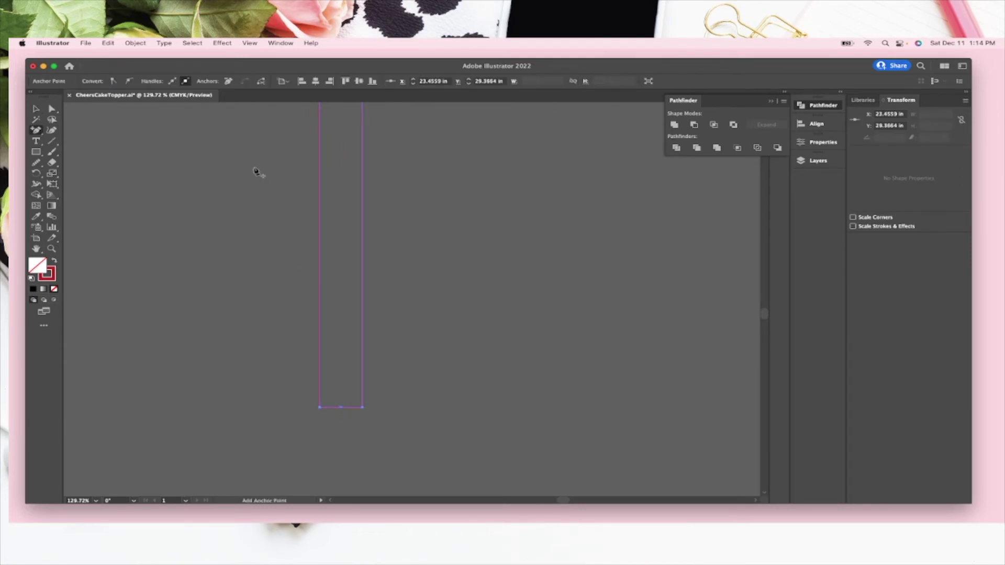
# Step: Pull the new middle anchor point straight down with Direct Selection to give the stick a pointed tip
pyautogui.click(51, 109)
pyautogui.press('Up')
pyautogui.moveTo(341, 349); pyautogui.dragTo(341, 428)
pyautogui.click(658, 445)
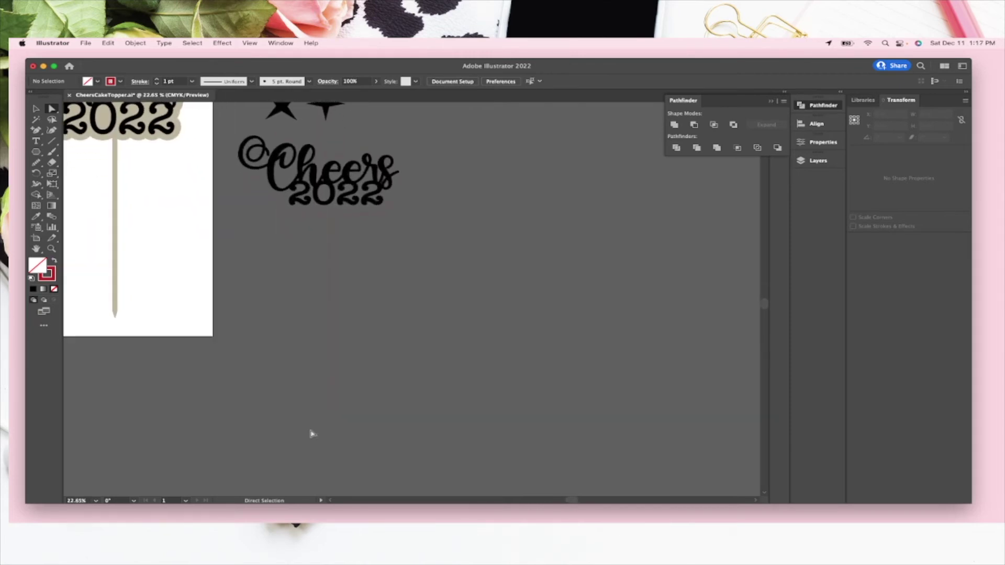
# Step: Create a new artboard framing the whole Cheers 2022 topper, from above the lettering to below the stick's tip
pyautogui.click(36, 238)
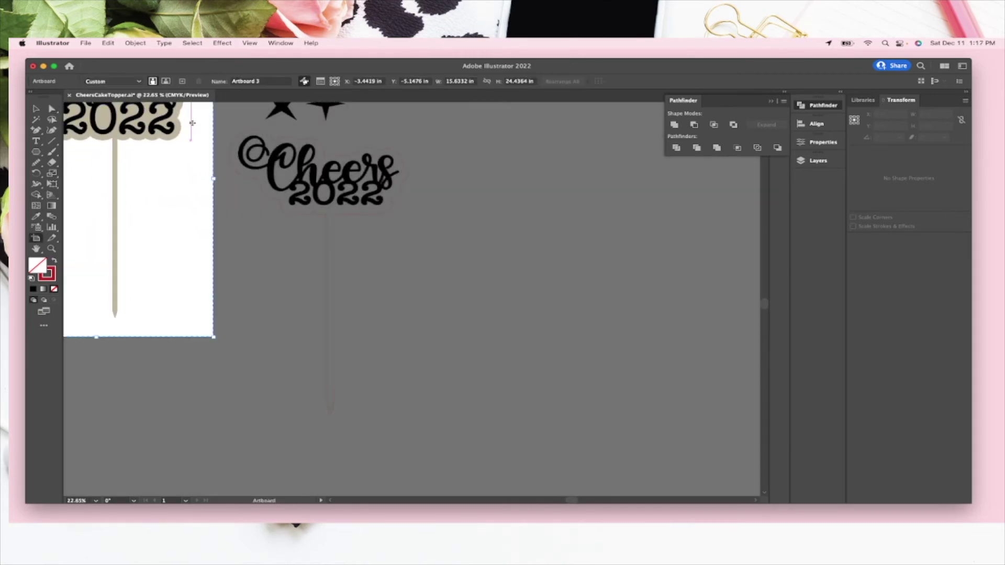
pyautogui.moveTo(220, 124); pyautogui.dragTo(424, 428)
pyautogui.scroll(3, 125, 135)
pyautogui.click(35, 109)
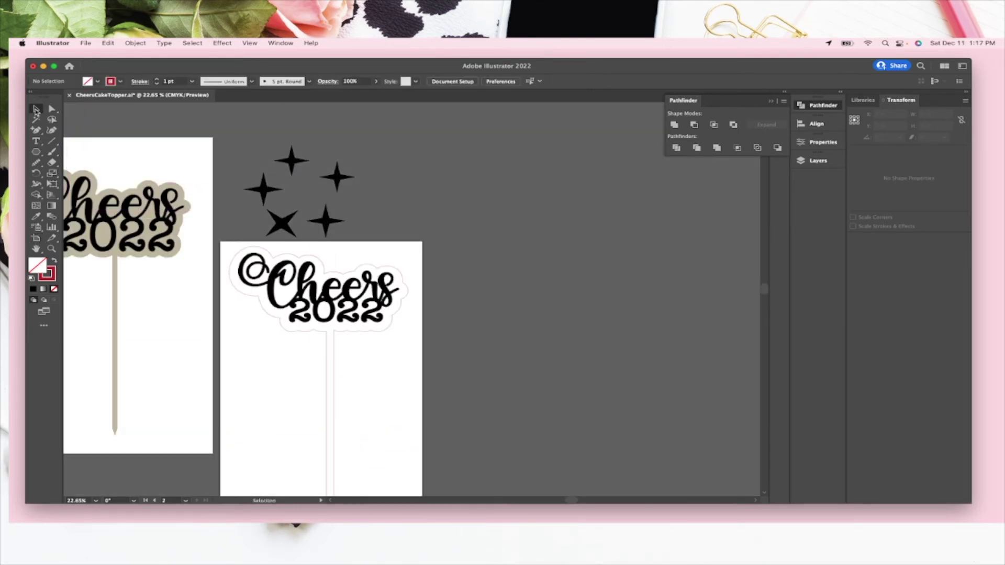
# Step: Move the uppermost sample star to the outer side of the star group above the new artboard and select it
pyautogui.moveTo(299, 165); pyautogui.dragTo(382, 198)
pyautogui.scroll(3, 387, 203)
pyautogui.scroll(-2, 387, 203)
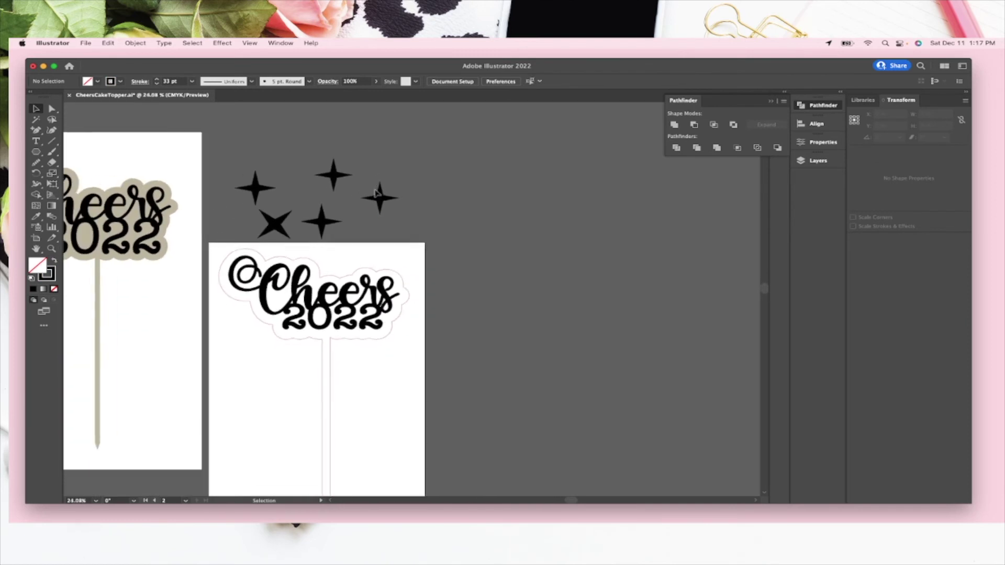
pyautogui.click(386, 201)
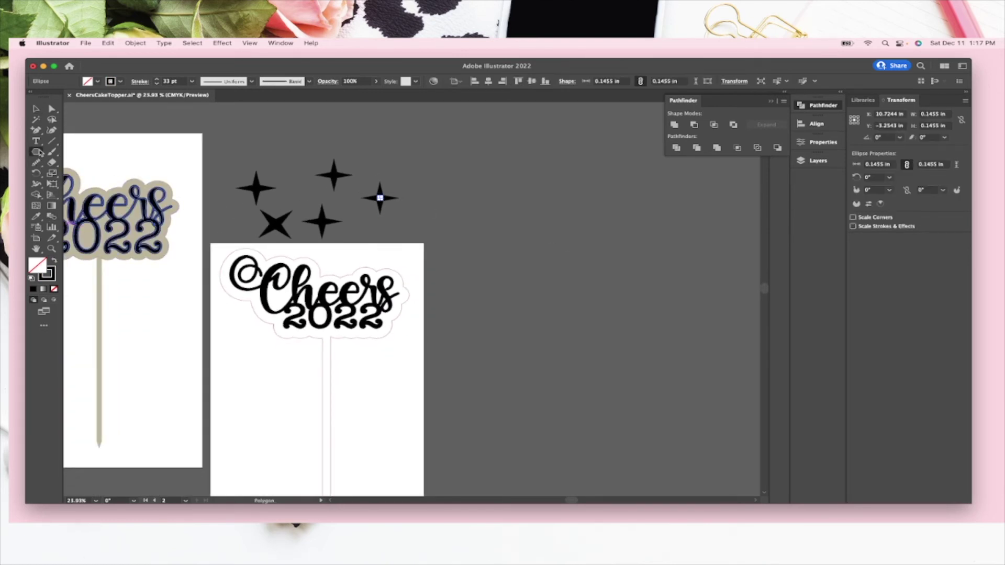
# Step: Draw a circle about 2.56 in across beside the new artboard and give it a black fill with no stroke
pyautogui.click(36, 152)
pyautogui.click(83, 173)
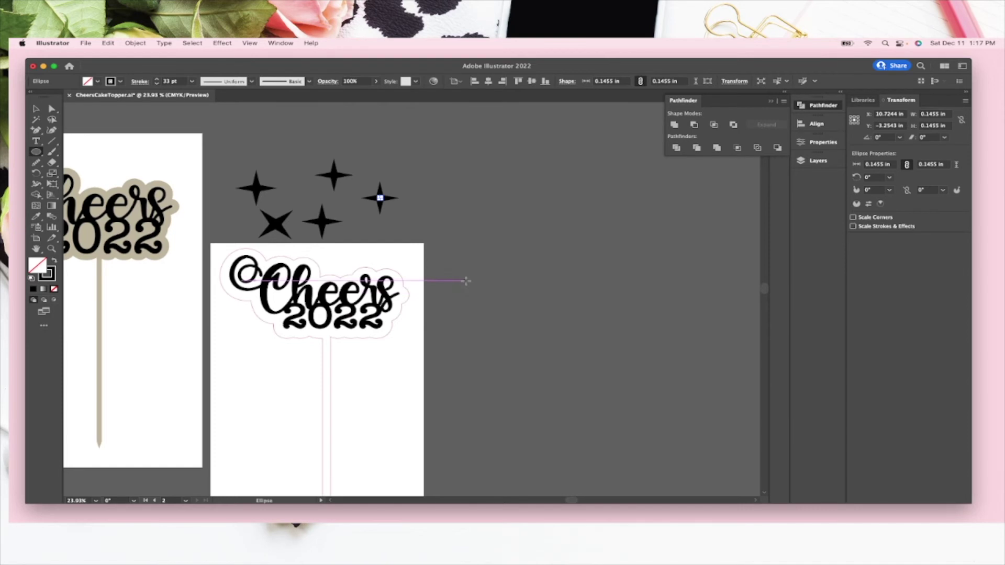
pyautogui.moveTo(453, 282); pyautogui.dragTo(494, 316)
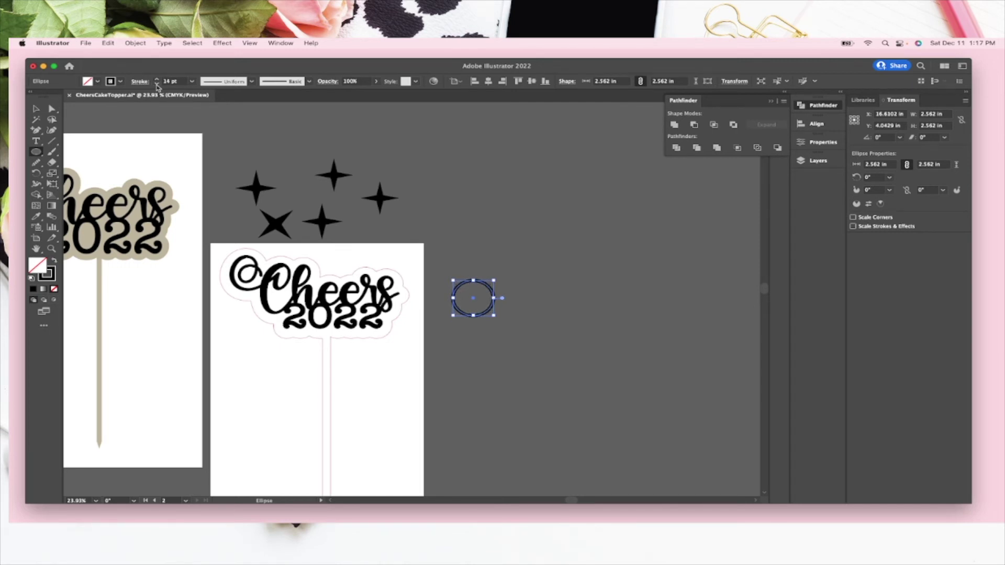
pyautogui.click(157, 84)
pyautogui.click(36, 109)
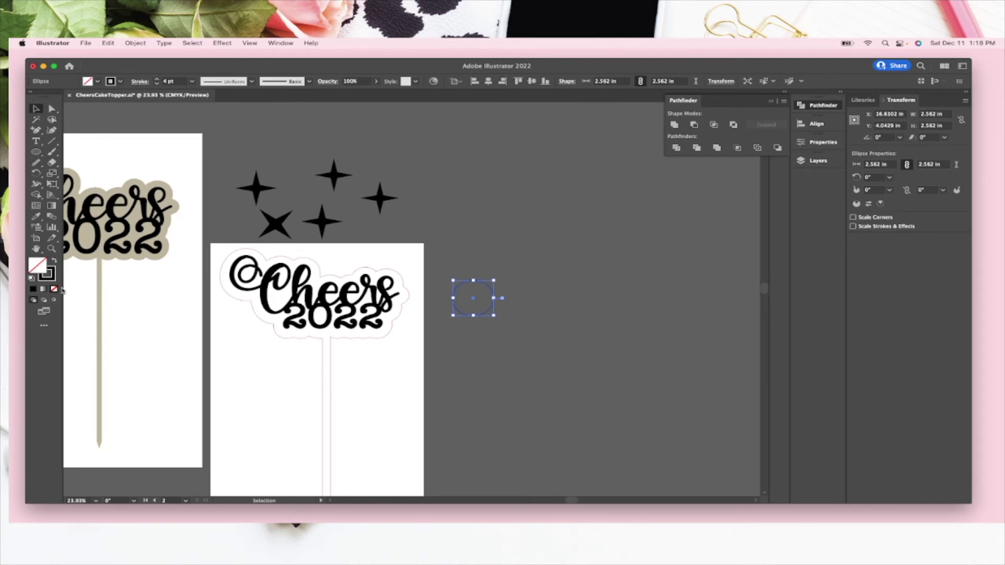
pyautogui.click(55, 260)
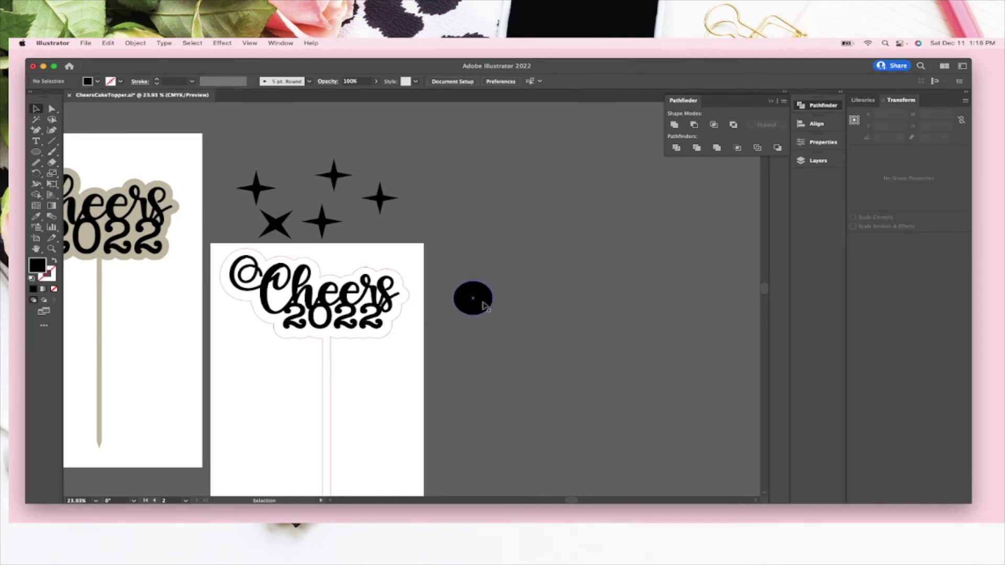
# Step: Apply a Pucker & Bloat effect of -76% to the black circle and move the resulting star slightly upward
pyautogui.click(222, 44)
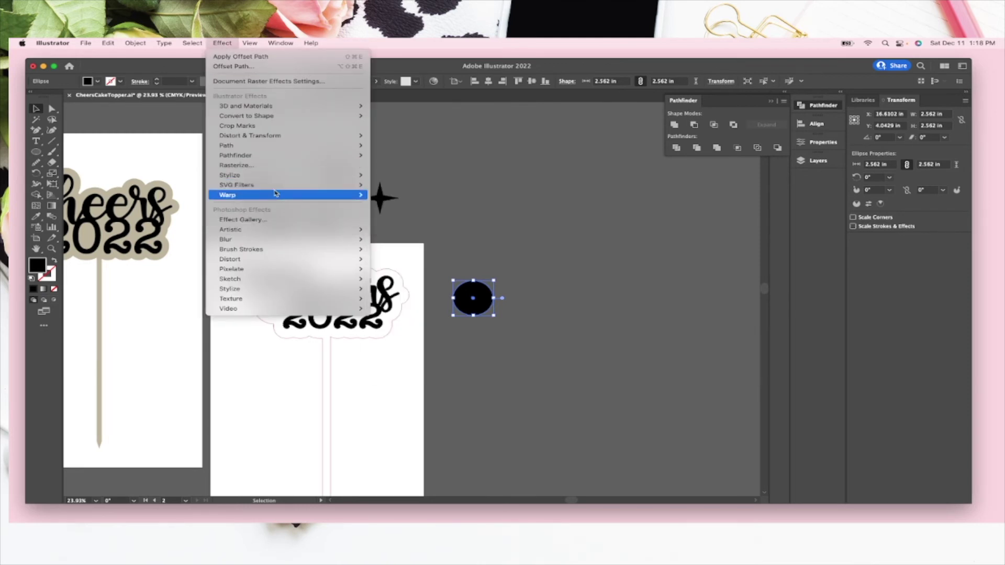
pyautogui.moveTo(274, 134)
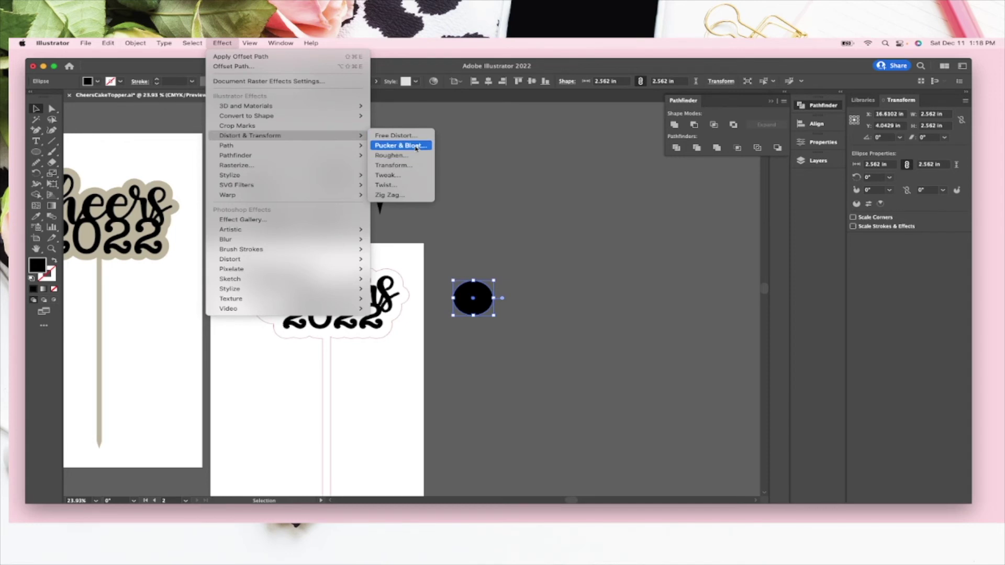
pyautogui.click(416, 147)
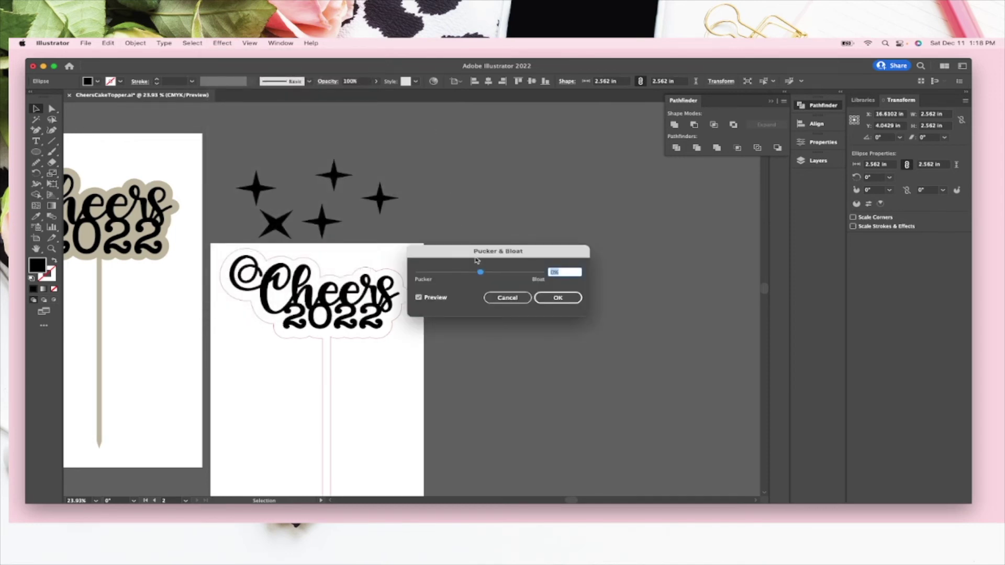
pyautogui.moveTo(491, 255); pyautogui.dragTo(465, 180)
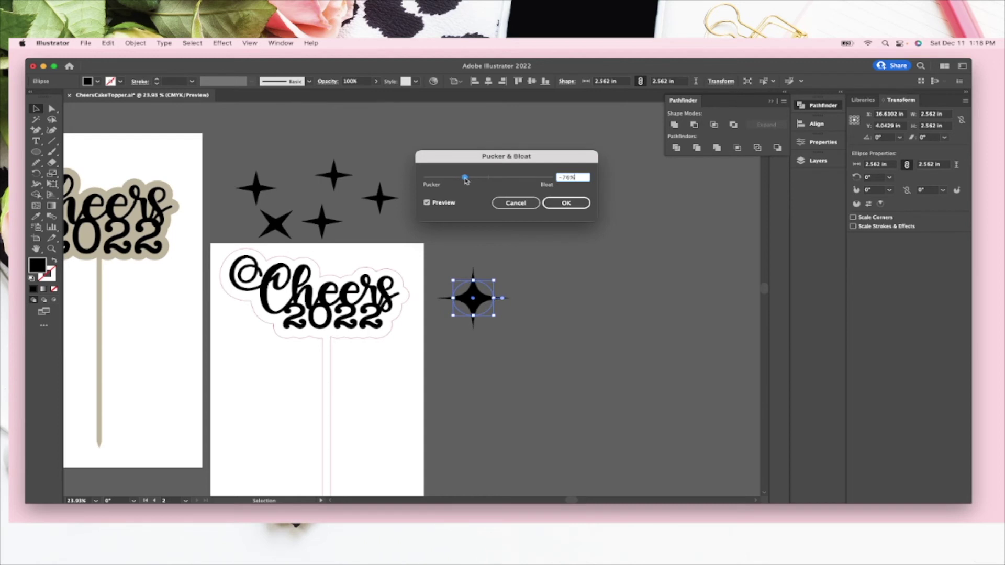
pyautogui.click(549, 204)
pyautogui.moveTo(461, 311); pyautogui.dragTo(466, 275)
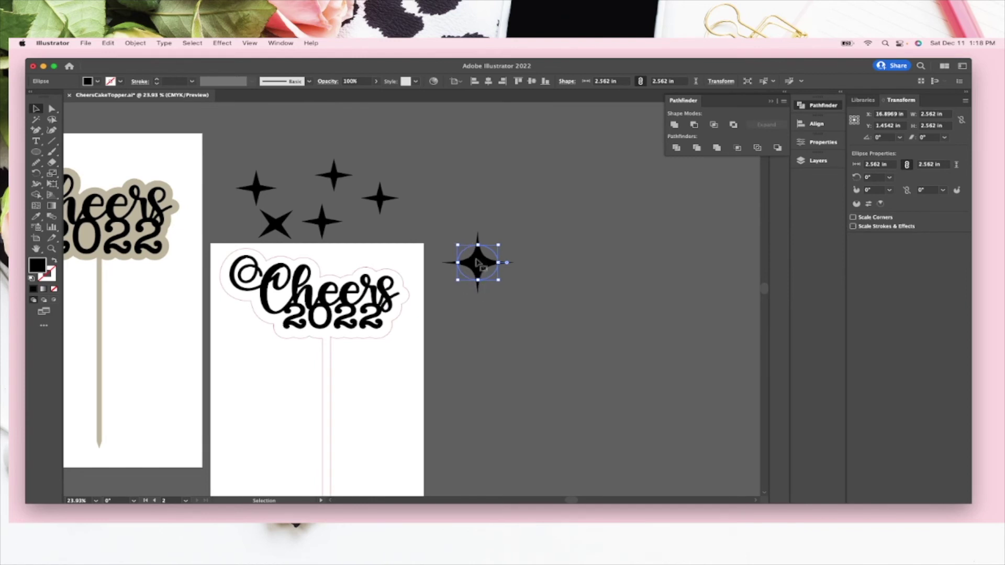
# Step: Expand the appearance of the puckered circle so it becomes a real star-shaped path
pyautogui.scroll(5, 474, 293)
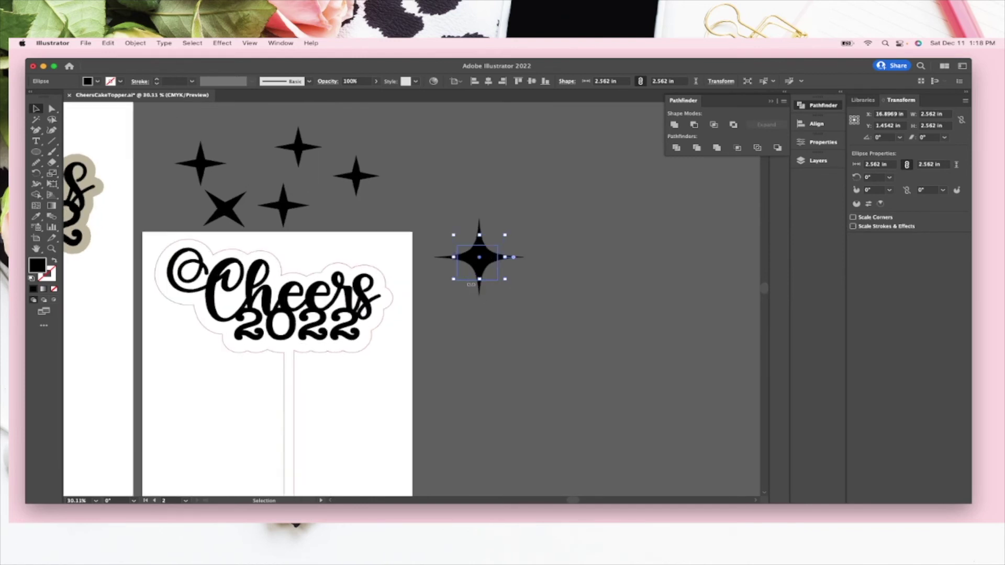
pyautogui.scroll(1, 471, 340)
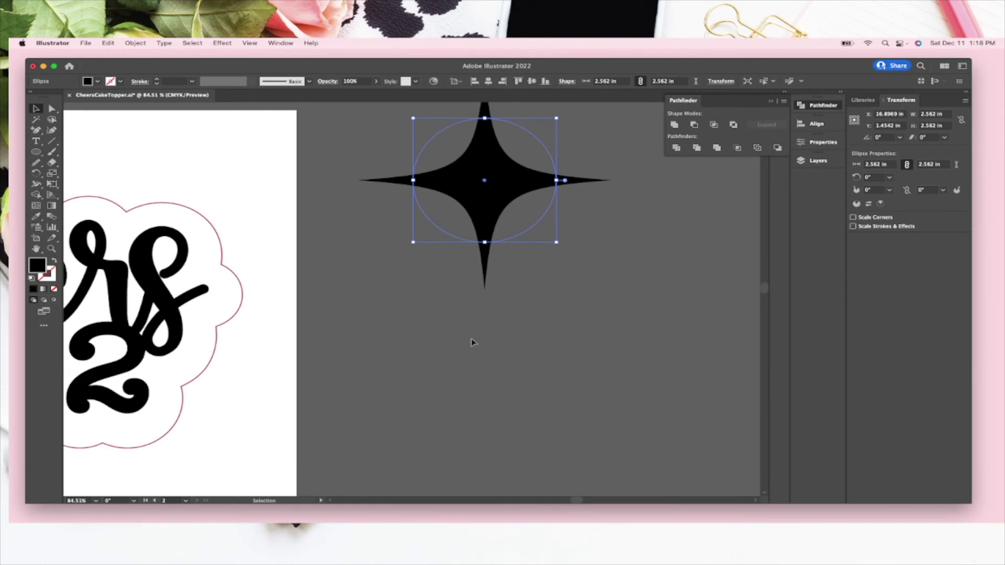
pyautogui.click(135, 43)
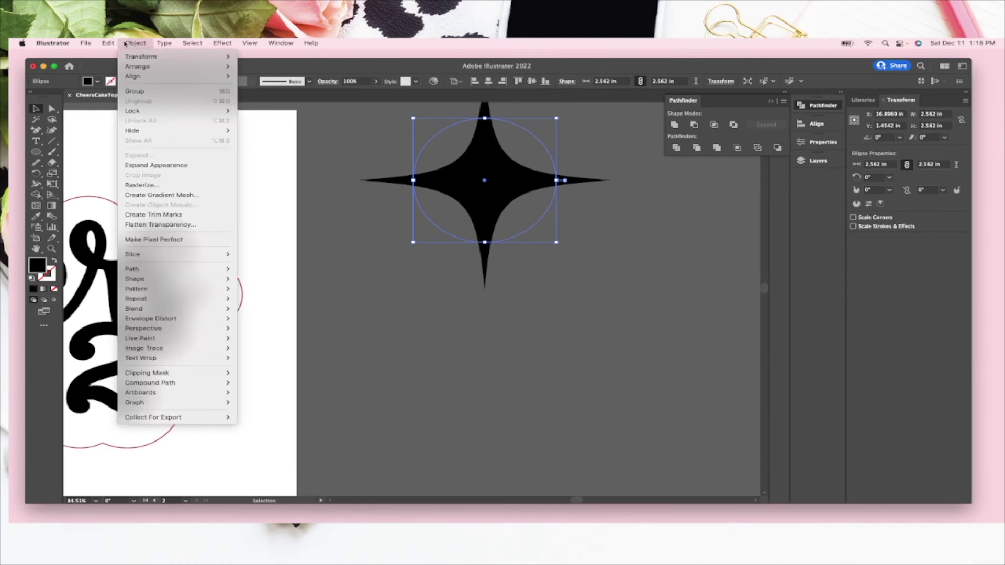
pyautogui.click(171, 165)
pyautogui.scroll(4, 525, 231)
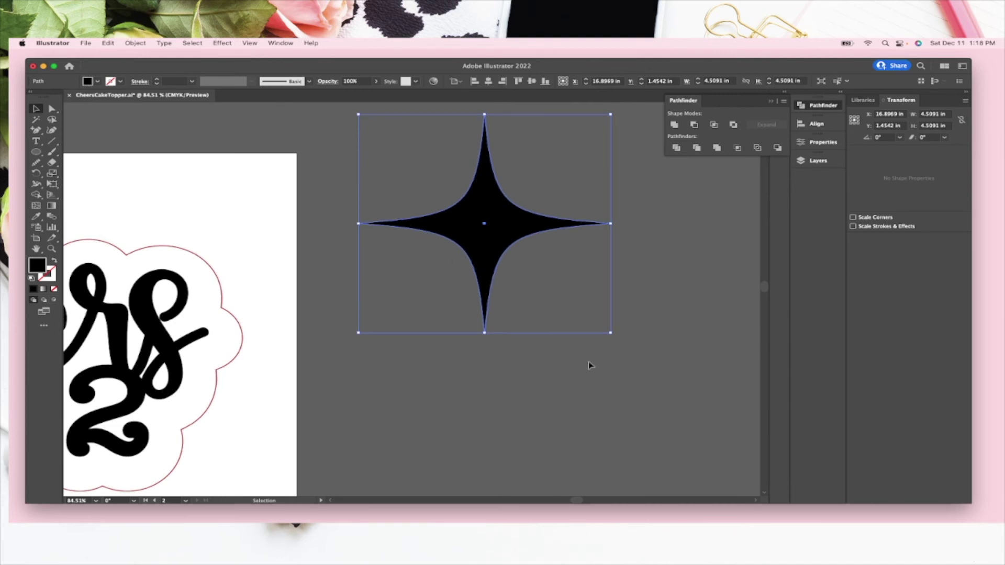
# Step: Shrink the star to about 0.74 in, place it inside the backing's outer edge, and move the Cheers 2022 lettering off the backing
pyautogui.scroll(-3, 593, 366)
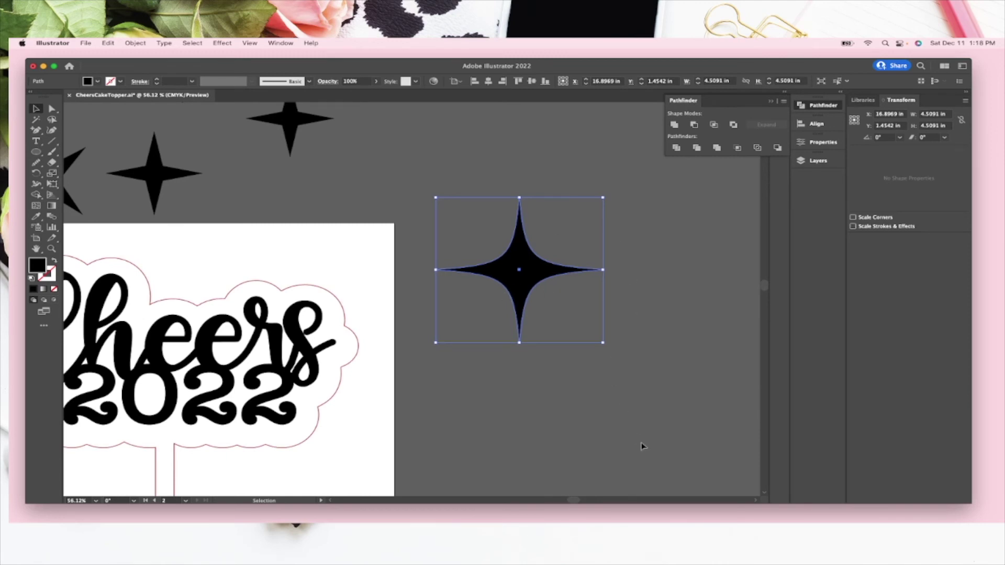
pyautogui.moveTo(520, 199); pyautogui.dragTo(746, 291)
pyautogui.click(285, 355)
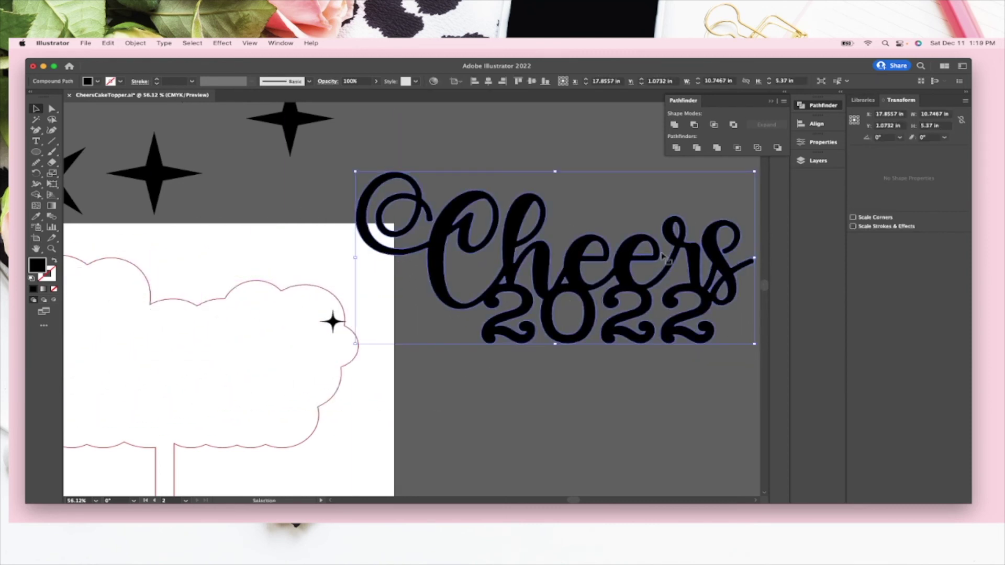
# Step: Move the small star to the backing's upper bump and place a pasted copy in the small bump beside the end of Cheers
pyautogui.moveTo(333, 323); pyautogui.dragTo(258, 300)
pyautogui.press('super+v')
pyautogui.moveTo(404, 302); pyautogui.dragTo(336, 356)
# Step: Paste a third star, rotate it to 332.87°, and place it near the backing's lower edge beside the stick
pyautogui.press('super+v')
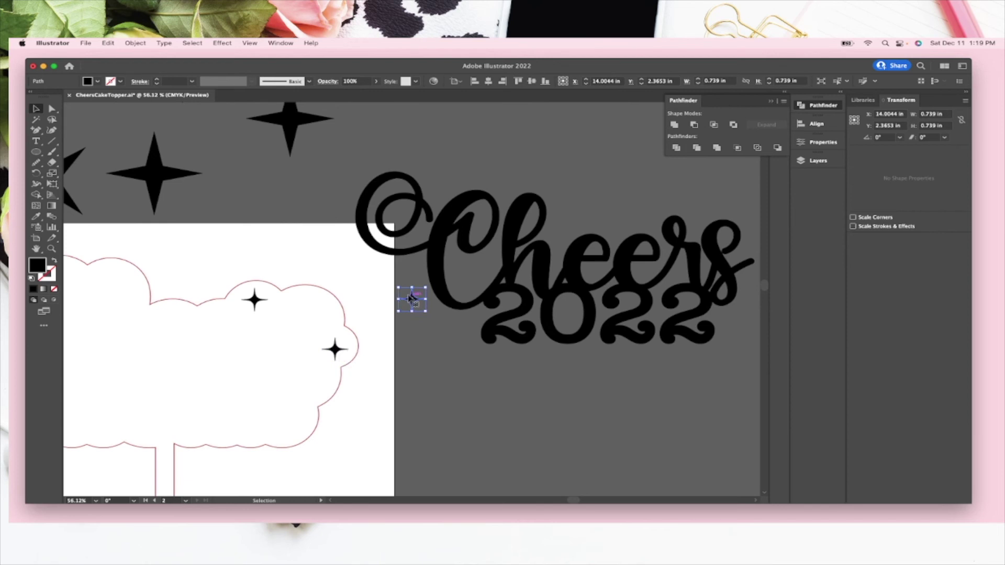
pyautogui.moveTo(412, 299); pyautogui.dragTo(220, 390)
pyautogui.hscroll(-5, 225, 390)
pyautogui.scroll(-2, 224, 391)
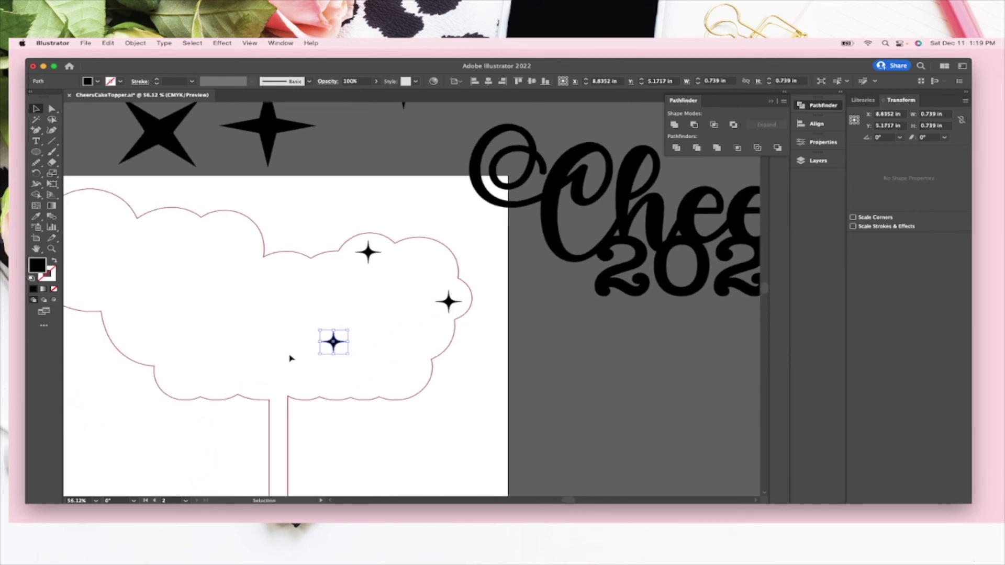
pyautogui.moveTo(335, 343); pyautogui.dragTo(246, 381)
# Step: Place two copies of the tilted star in the backing's large round lobe, one near its upper edge and one near its lower edge
pyautogui.press('super+c')
pyautogui.press('super+v')
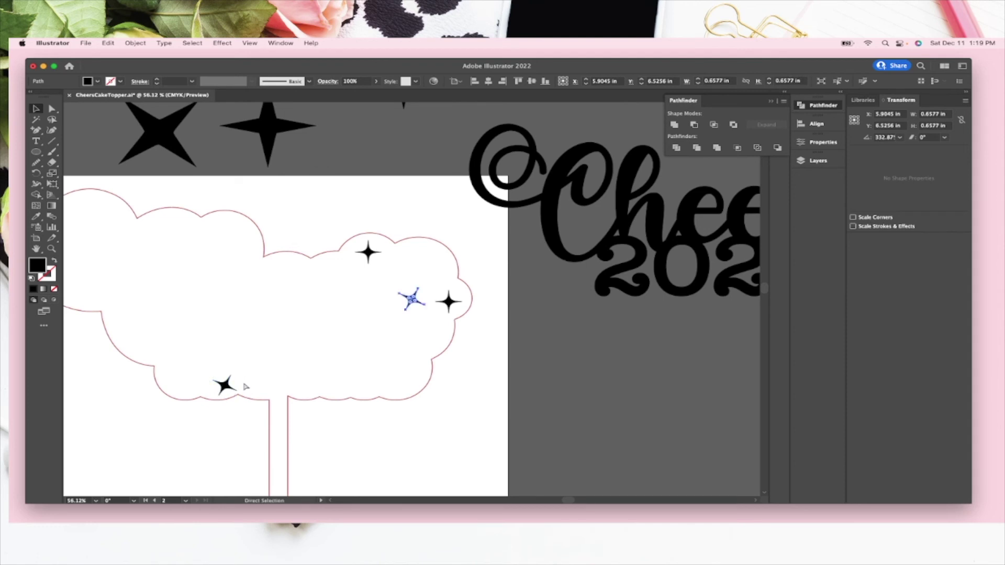
pyautogui.moveTo(401, 299); pyautogui.dragTo(82, 201)
pyautogui.click(190, 294)
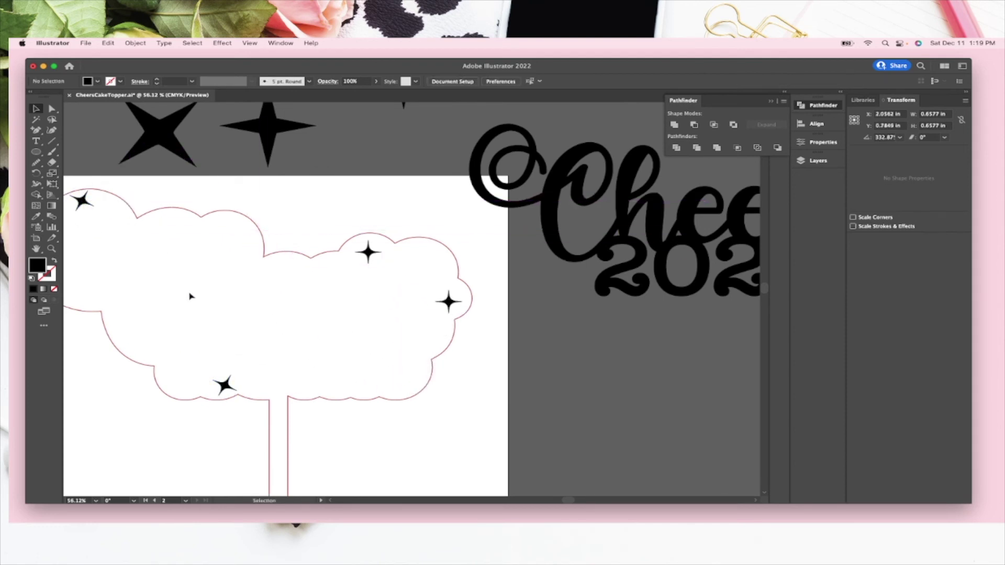
pyautogui.hscroll(-5, 190, 295)
pyautogui.scroll(-2, 191, 295)
pyautogui.click(139, 186)
pyautogui.press('super+c')
pyautogui.press('super+v')
pyautogui.moveTo(412, 299); pyautogui.dragTo(118, 271)
# Step: Select all five small stars on the backing and group them
pyautogui.click(425, 237)
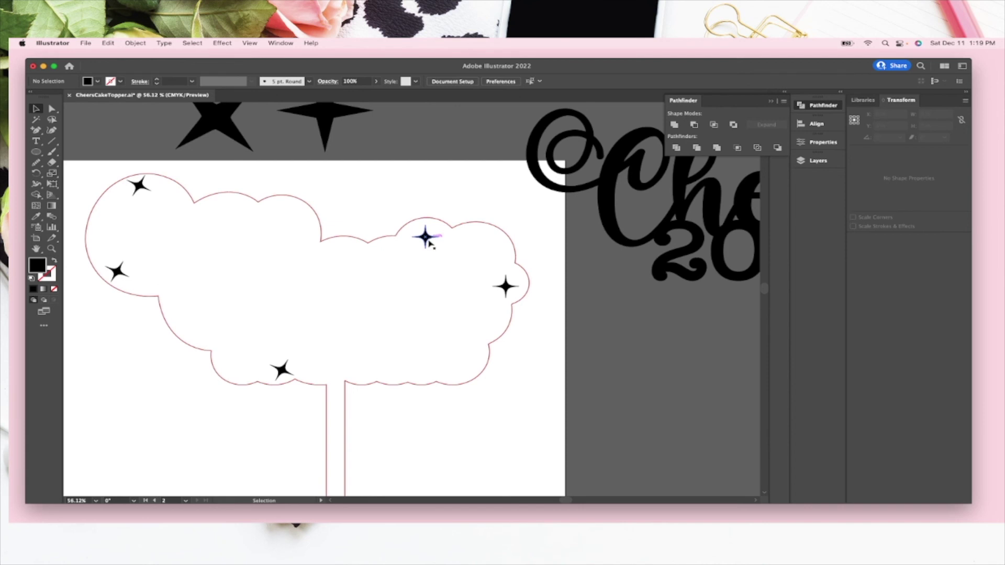
pyautogui.keyDown('shift'); pyautogui.click(139, 186); pyautogui.keyUp('shift')
pyautogui.keyDown('shift'); pyautogui.click(118, 270); pyautogui.keyUp('shift')
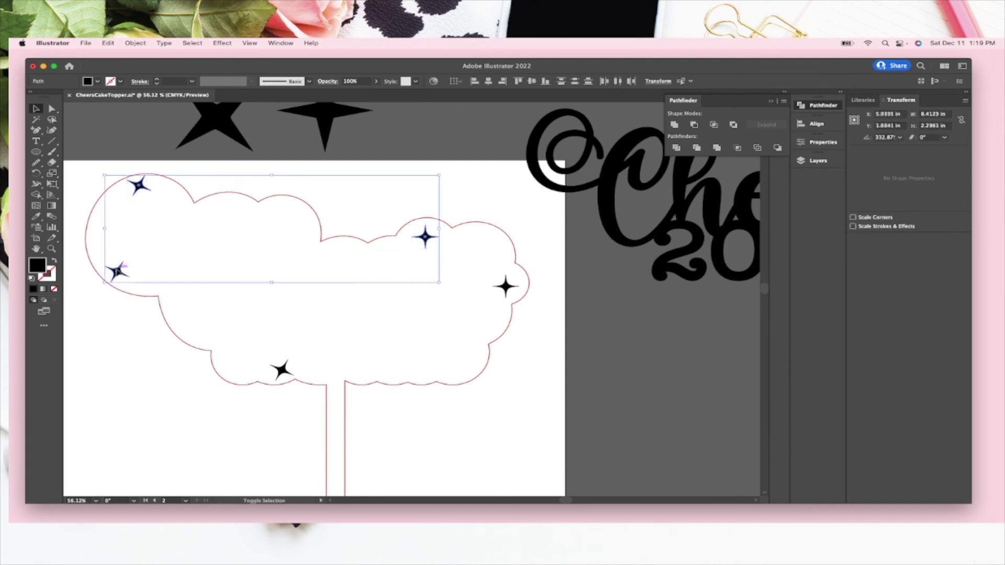
pyautogui.keyDown('shift'); pyautogui.click(281, 370); pyautogui.keyUp('shift')
pyautogui.keyDown('shift'); pyautogui.click(506, 286); pyautogui.keyUp('shift')
pyautogui.press('super+g')
# Step: Move the Cheers 2022 lettering back onto the backing so it sits among the stars and touches them
pyautogui.moveTo(578, 175); pyautogui.dragTo(185, 275)
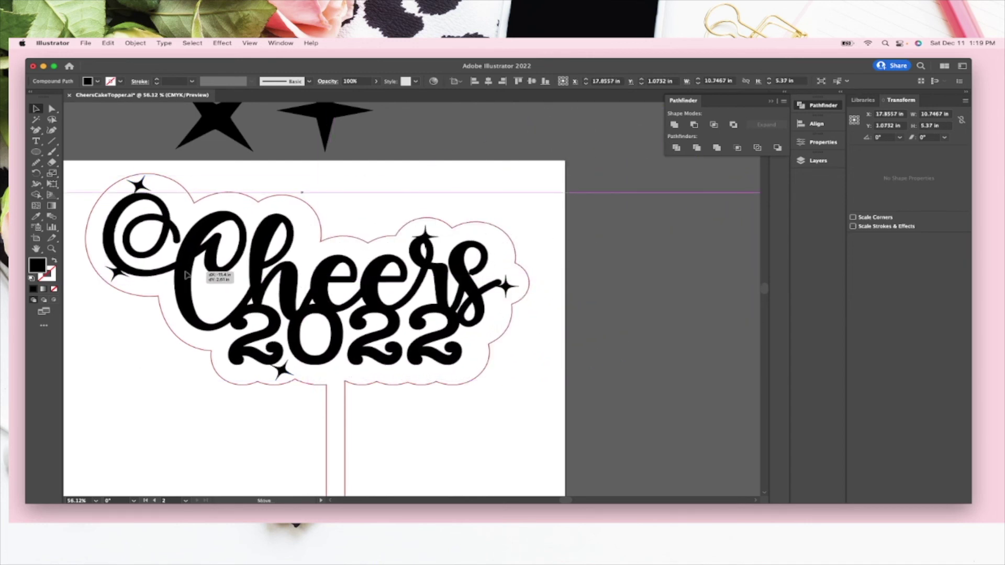
pyautogui.click(595, 336)
pyautogui.scroll(-2, 594, 336)
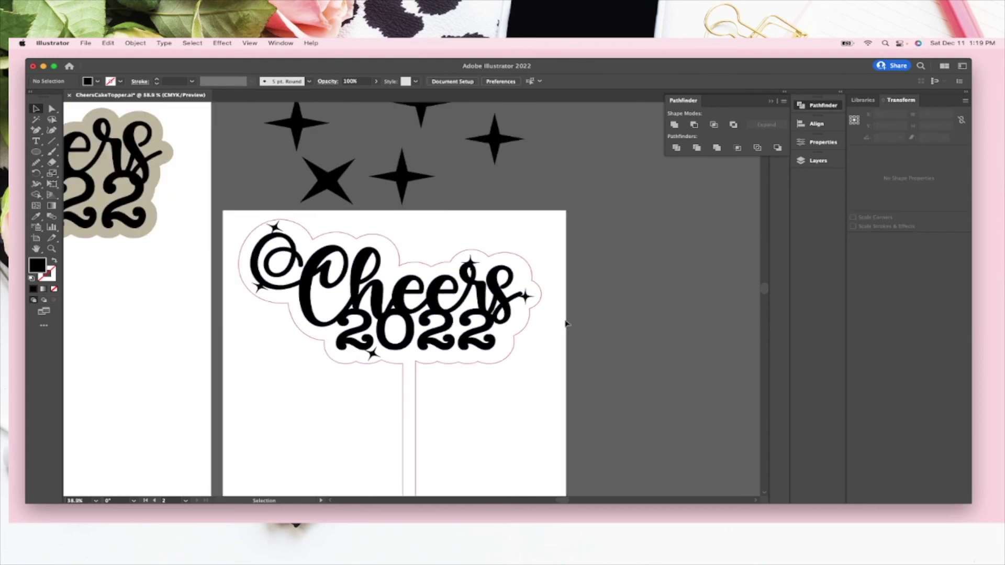
# Step: Swap the fill and stroke of the Cheers 2022 lettering so it has a black outline and no fill
pyautogui.click(445, 314)
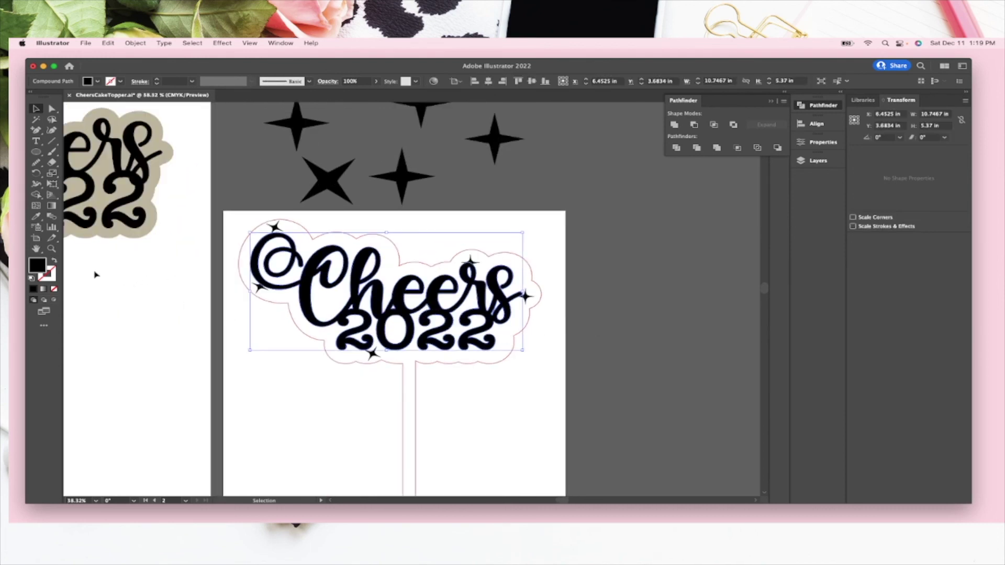
pyautogui.scroll(-1, 162, 282)
pyautogui.scroll(-3, 272, 273)
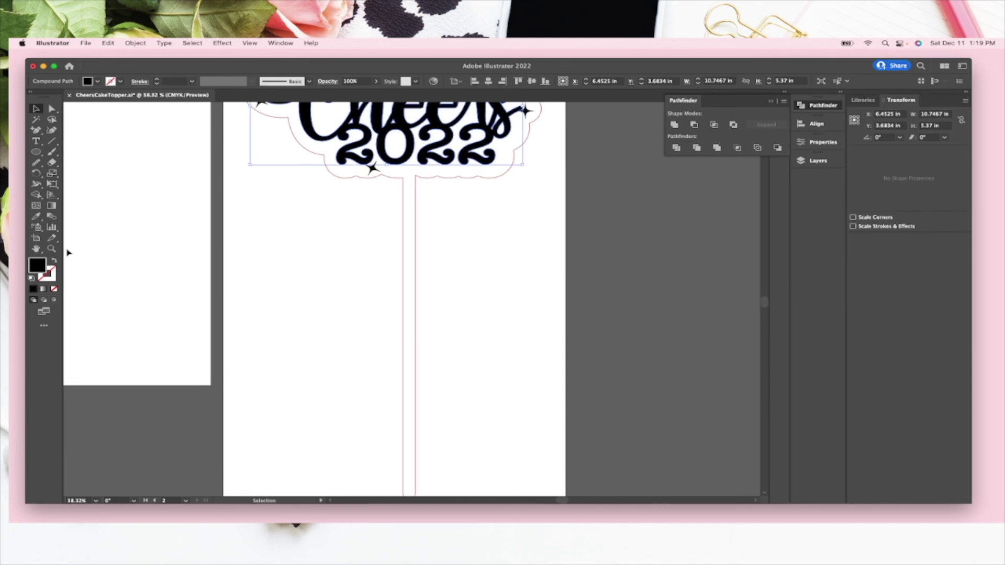
pyautogui.scroll(1, 68, 253)
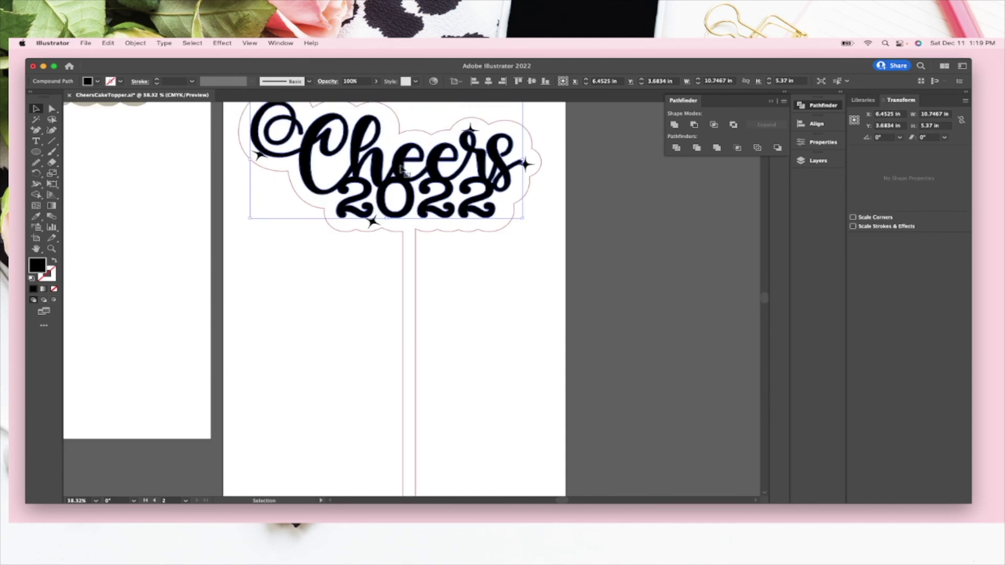
pyautogui.click(54, 261)
pyautogui.click(607, 215)
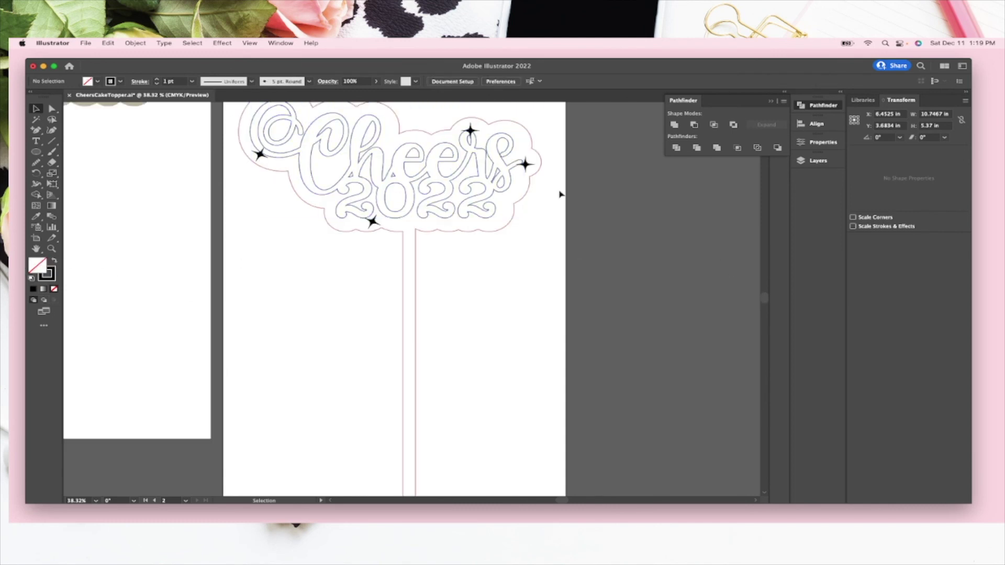
# Step: Set the stroke colour of the Cheers 2022 lettering to the magenta-pink swatch
pyautogui.click(480, 161)
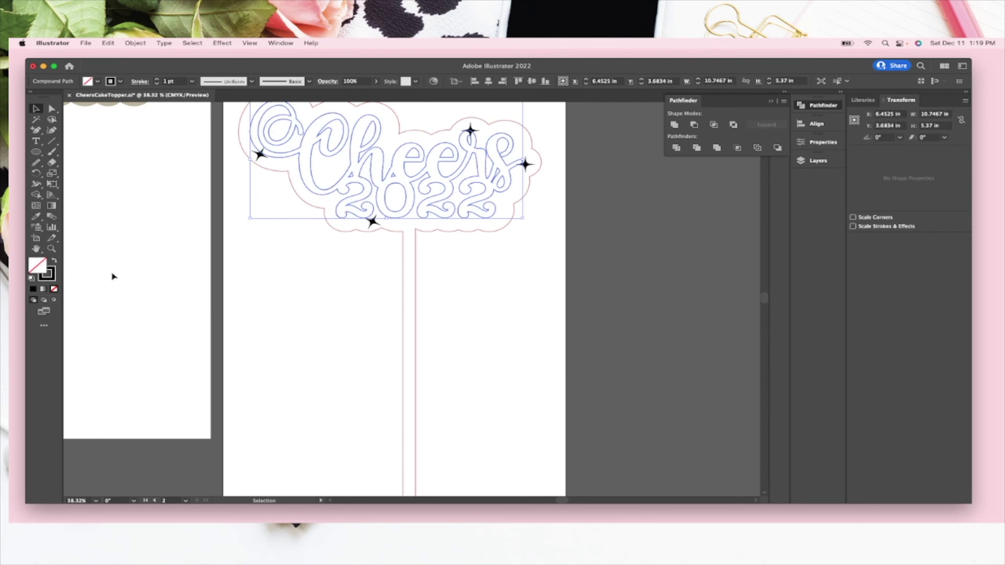
pyautogui.click(118, 81)
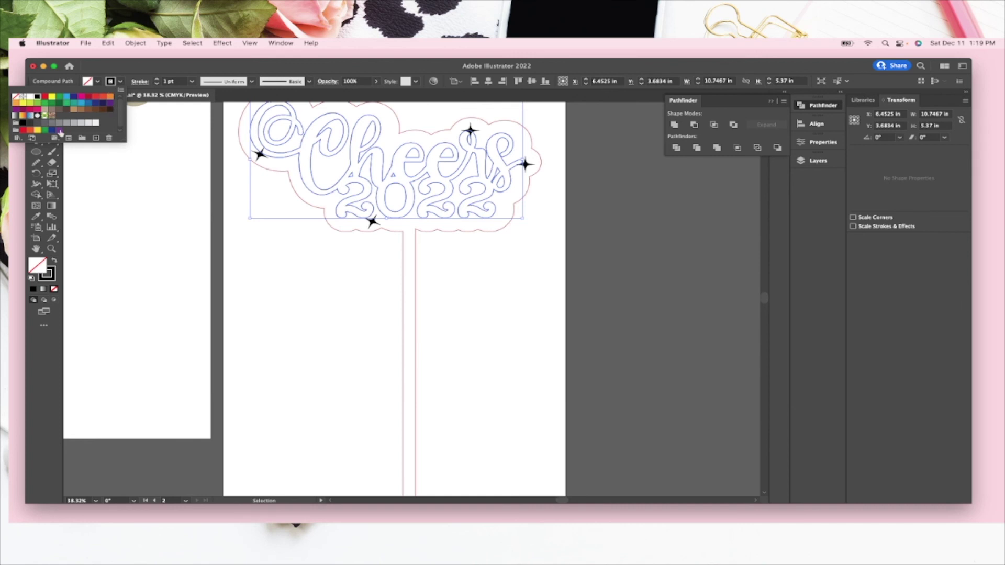
pyautogui.click(39, 111)
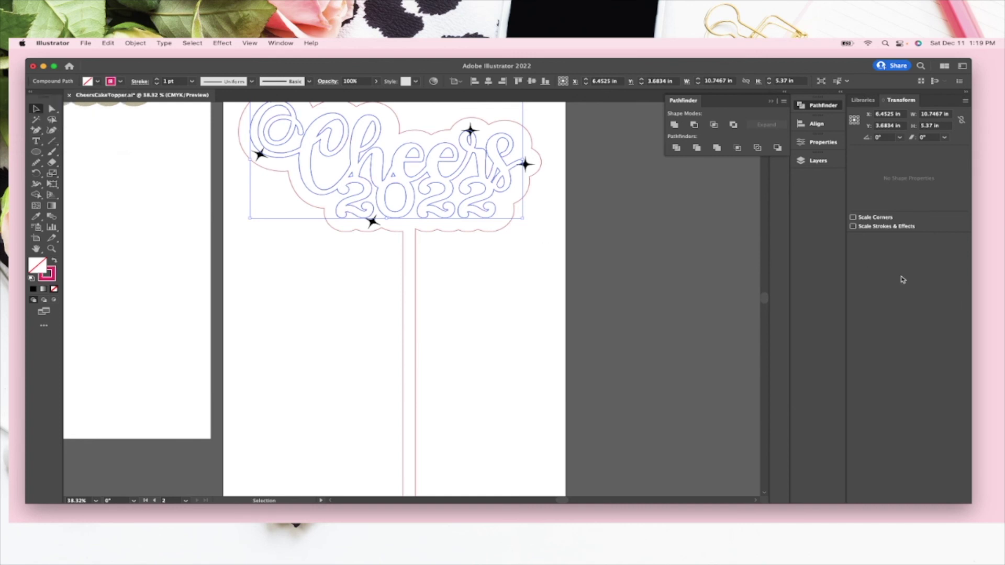
pyautogui.click(476, 300)
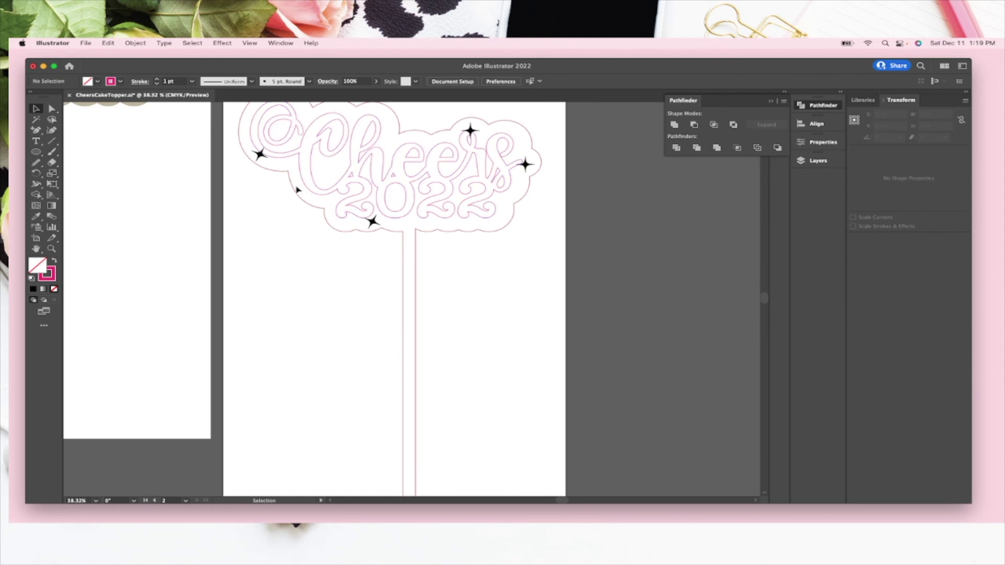
pyautogui.click(415, 251)
pyautogui.click(495, 285)
pyautogui.scroll(-2, 484, 286)
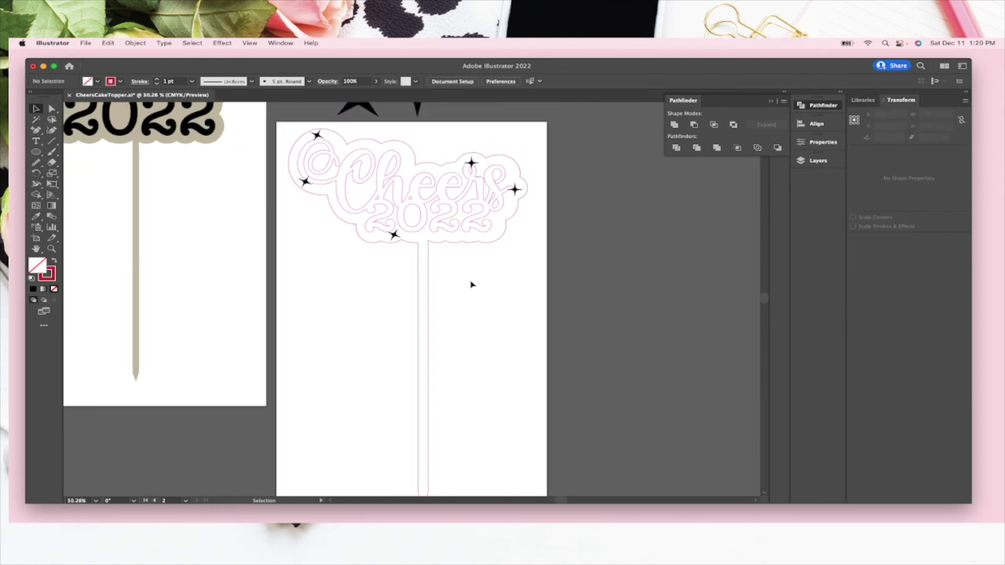
pyautogui.scroll(1, 444, 295)
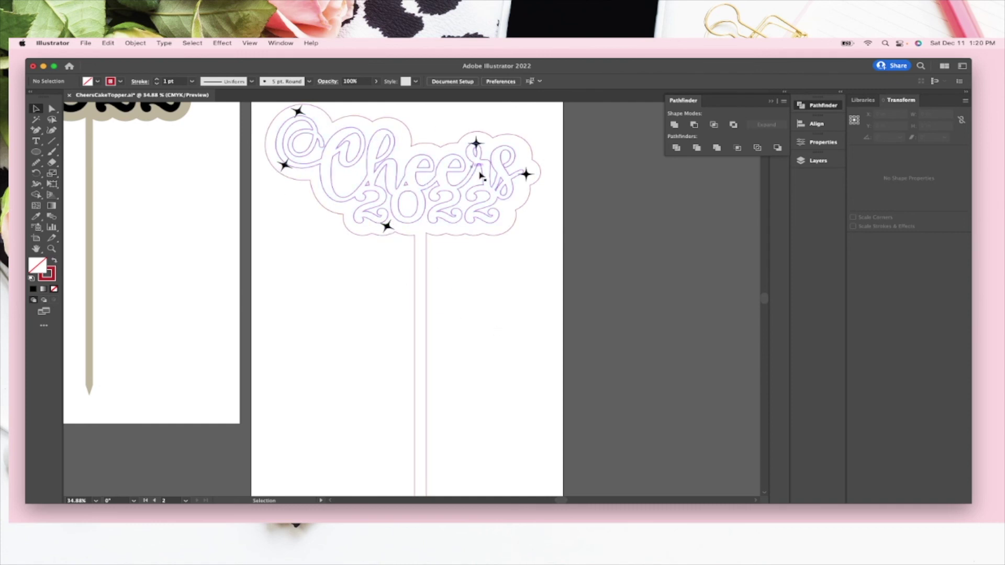
pyautogui.scroll(-5, 529, 240)
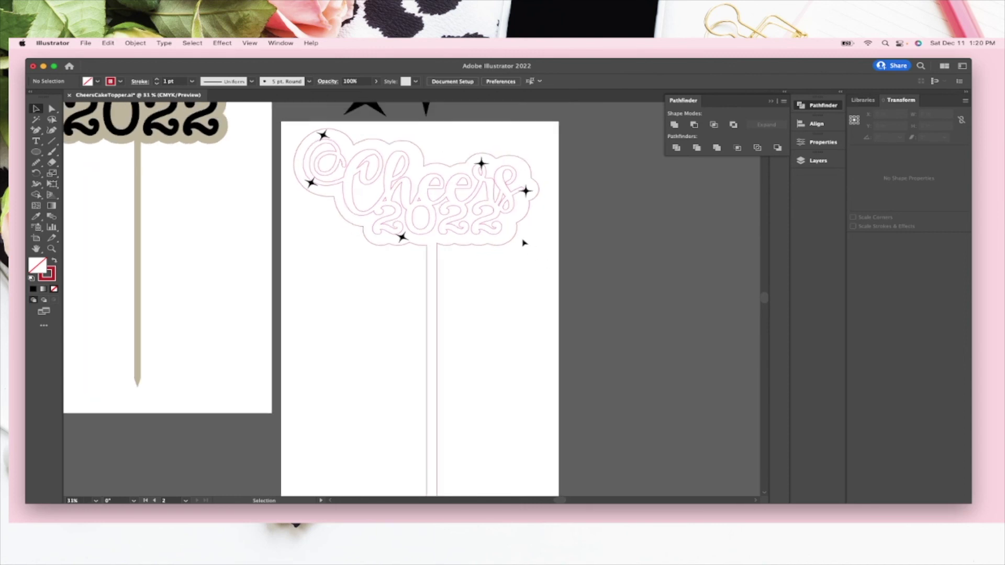
pyautogui.scroll(3, 514, 259)
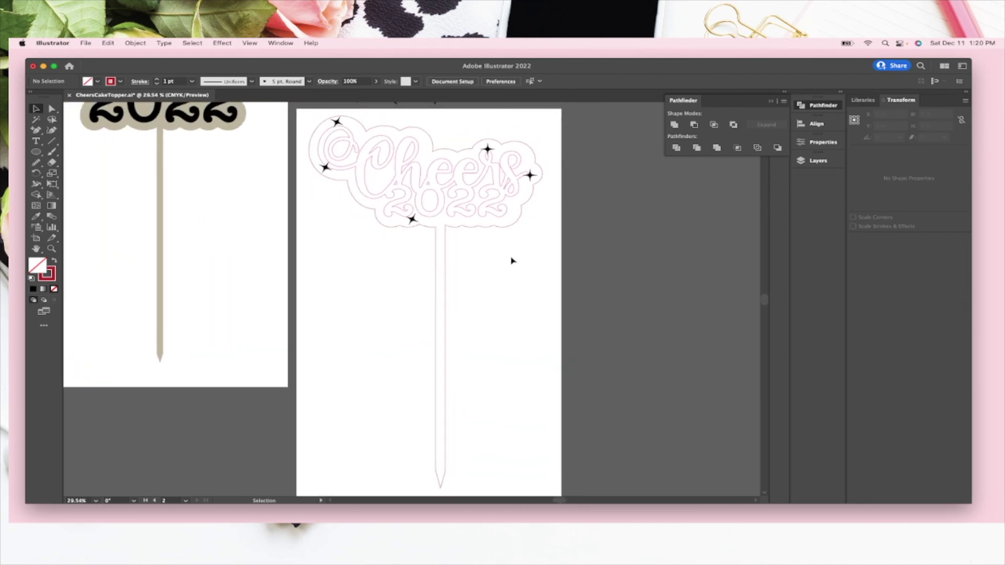